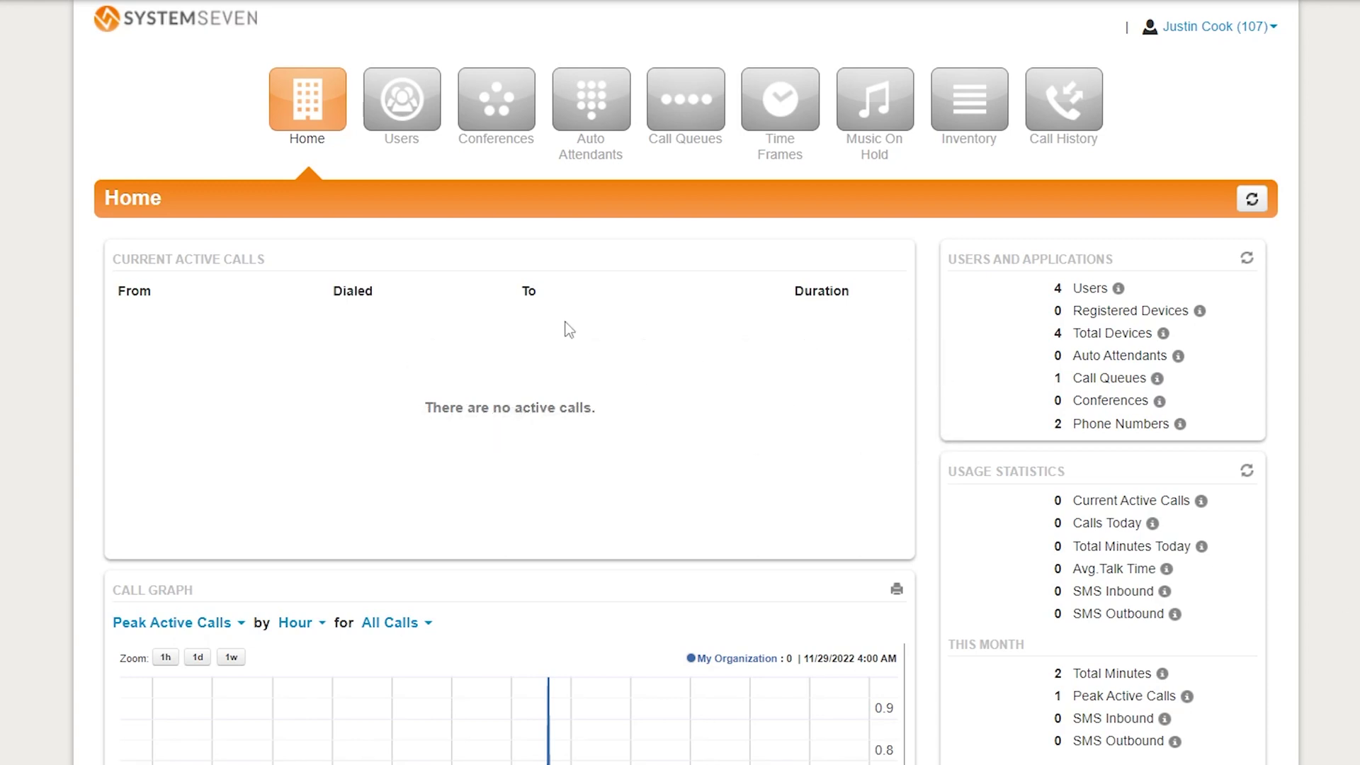
- Create auto attendant 'Main AA' on extension 900 with the default (all the time) time frame
click(621, 125)
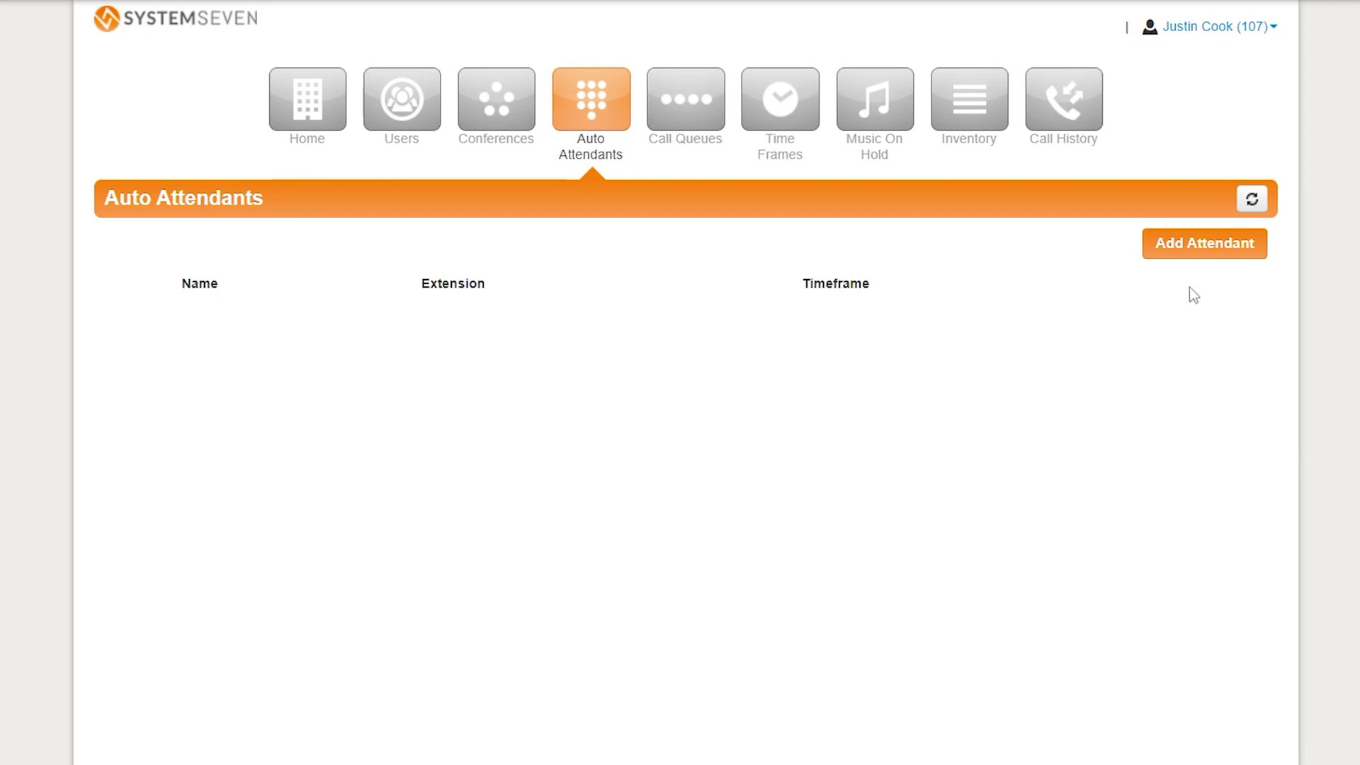
click(1195, 249)
click(598, 352)
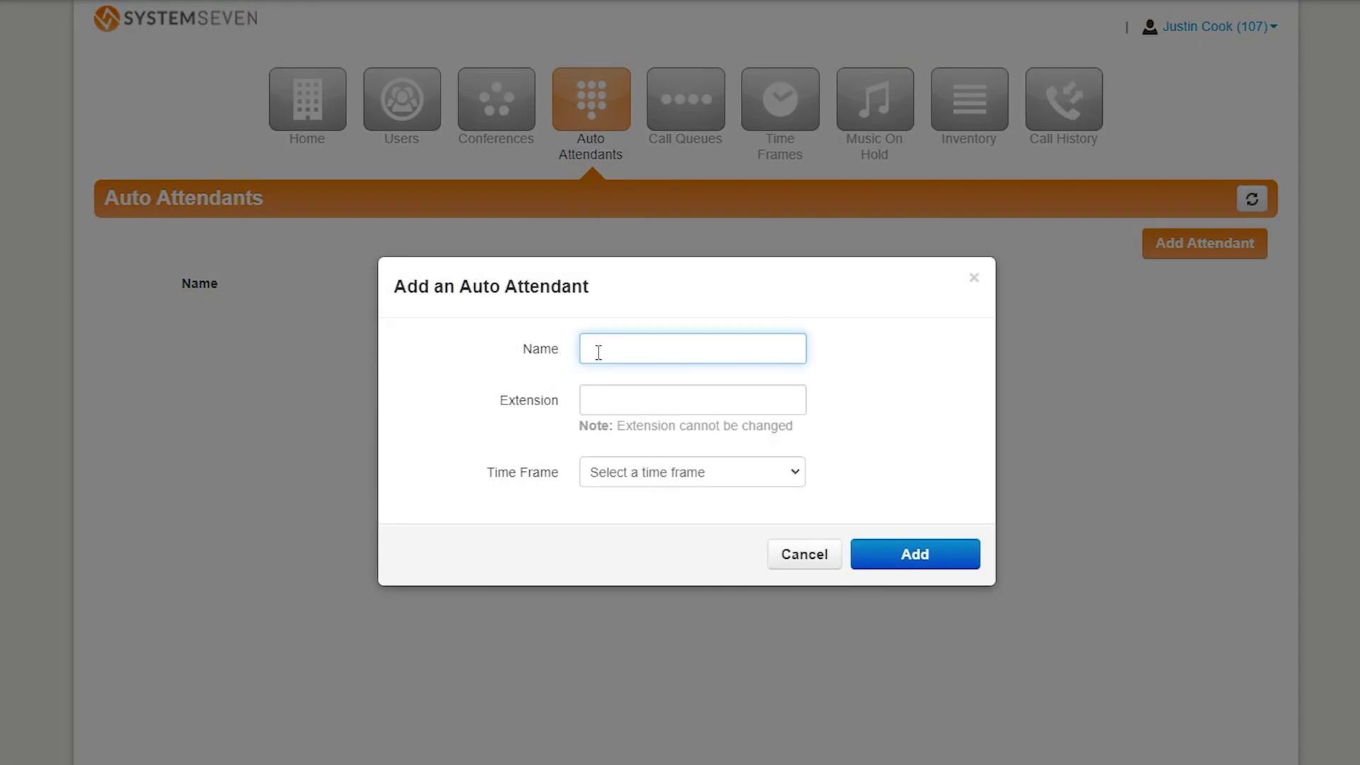
text(Main AA)
key(Tab)
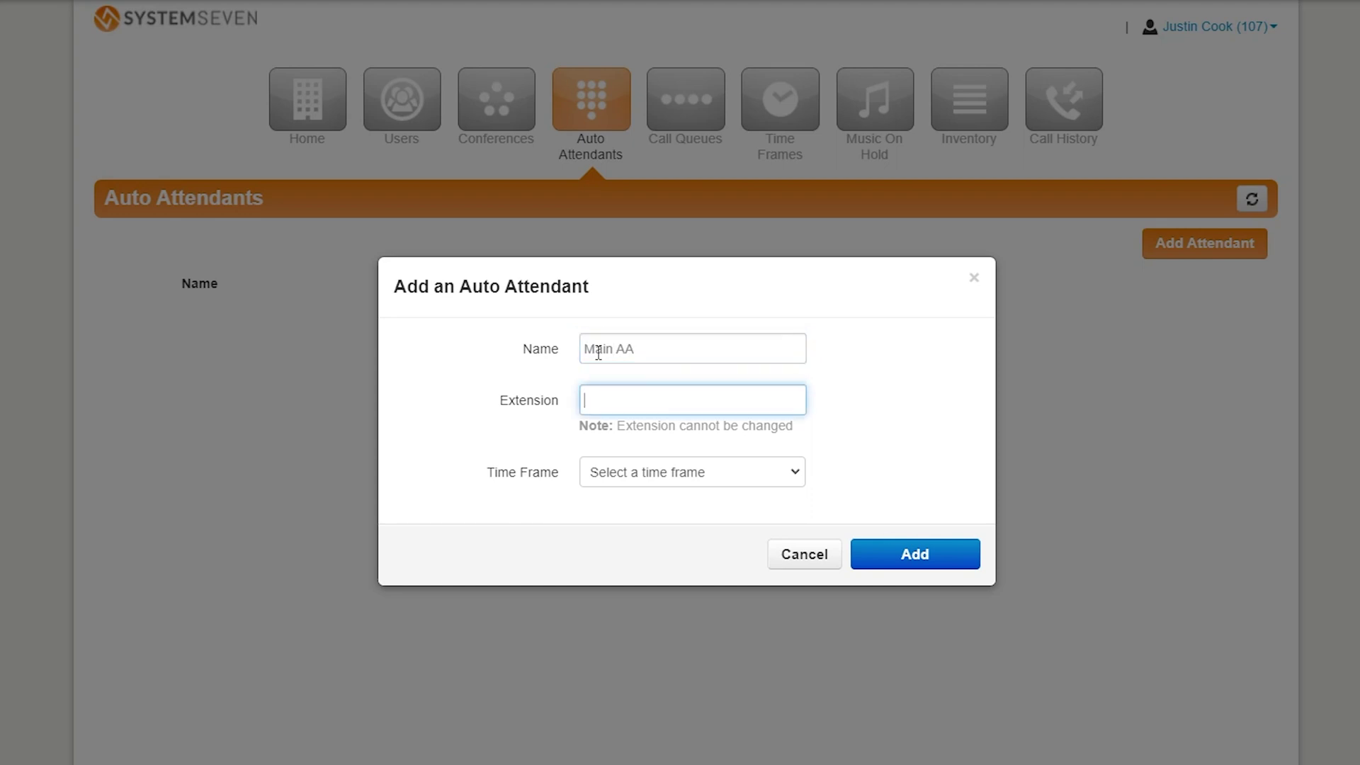
text(900)
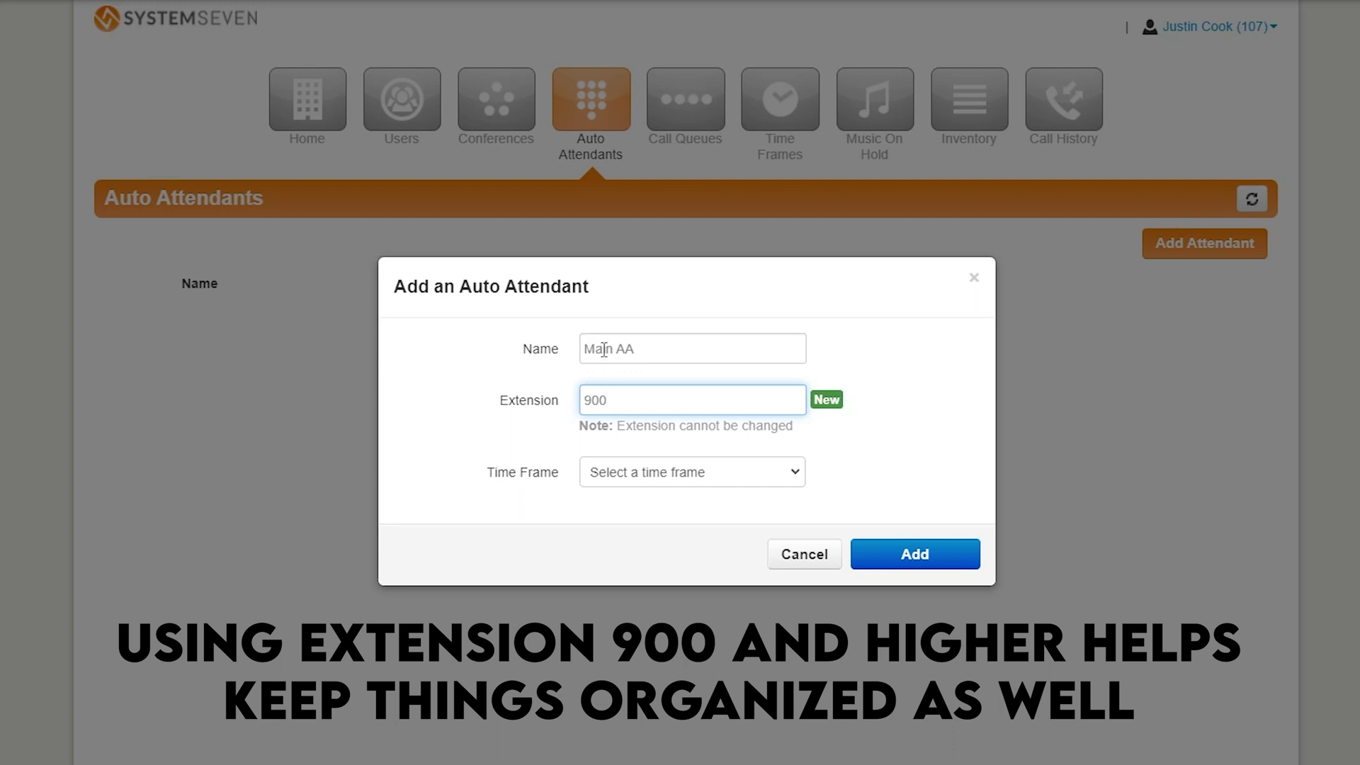
click(637, 476)
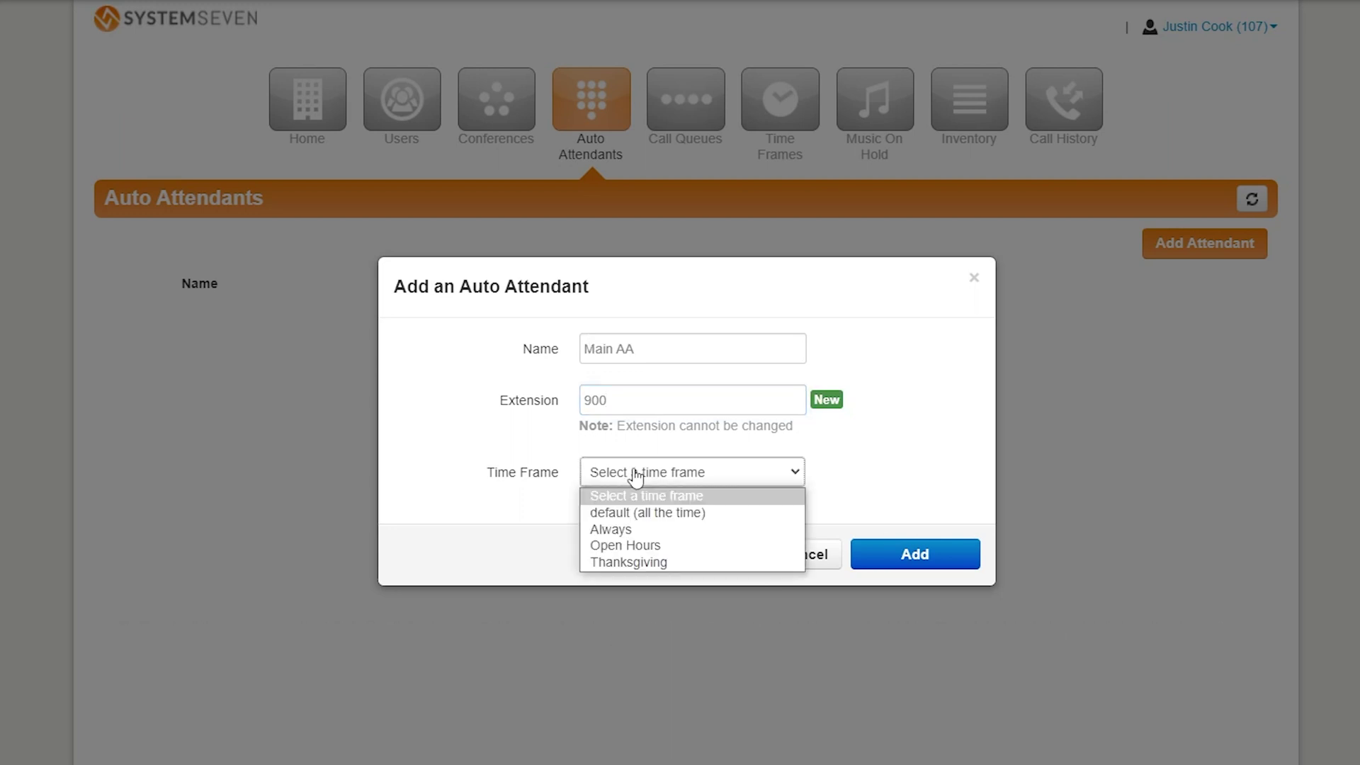
click(710, 515)
click(690, 524)
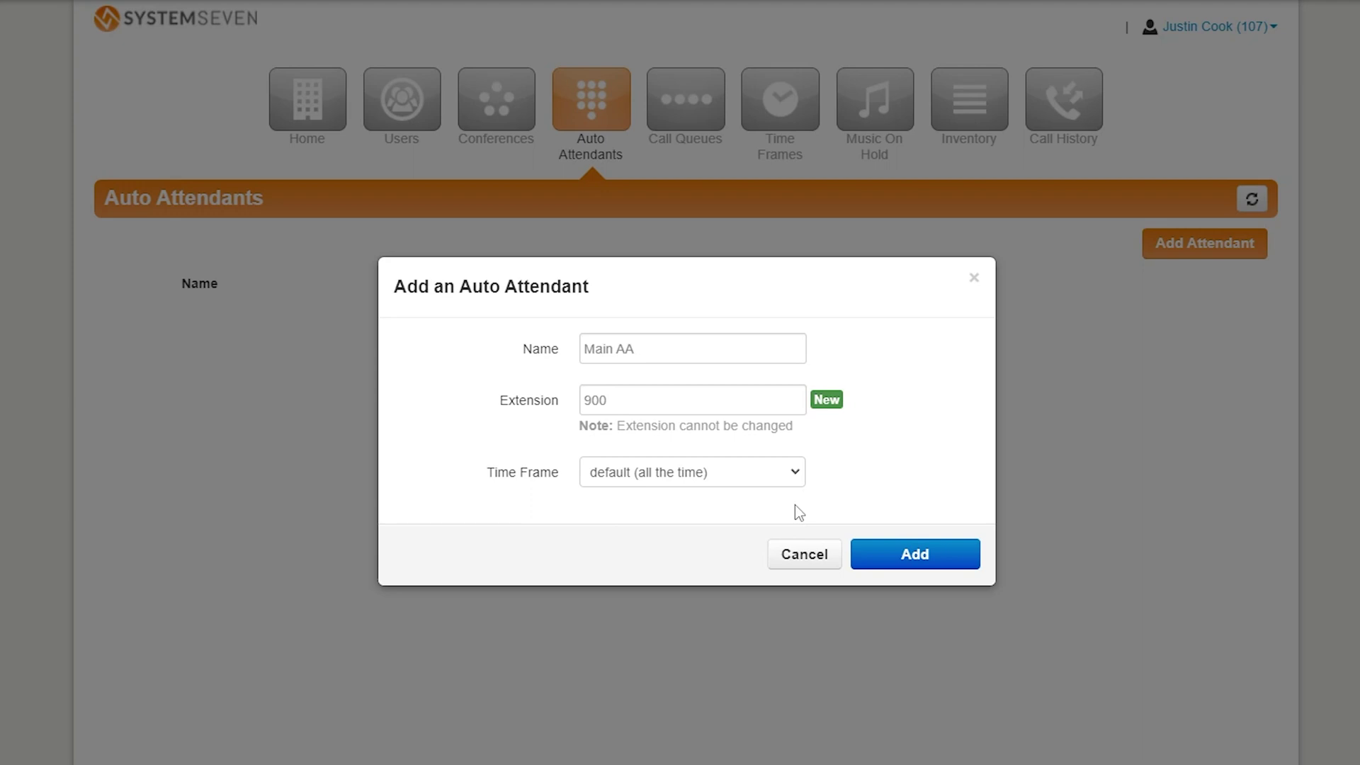
click(912, 556)
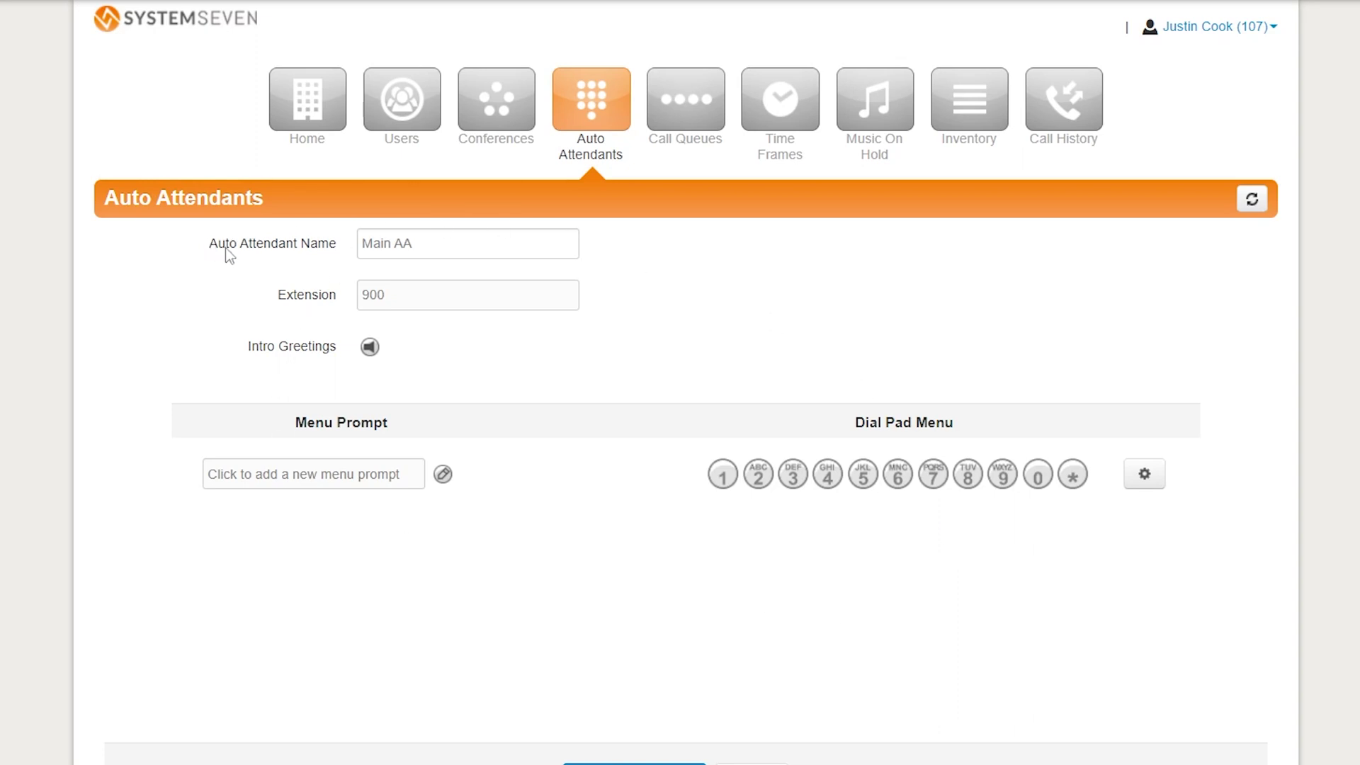
- Check the Main AA name in the attendant editor and leave it unchanged
click(428, 248)
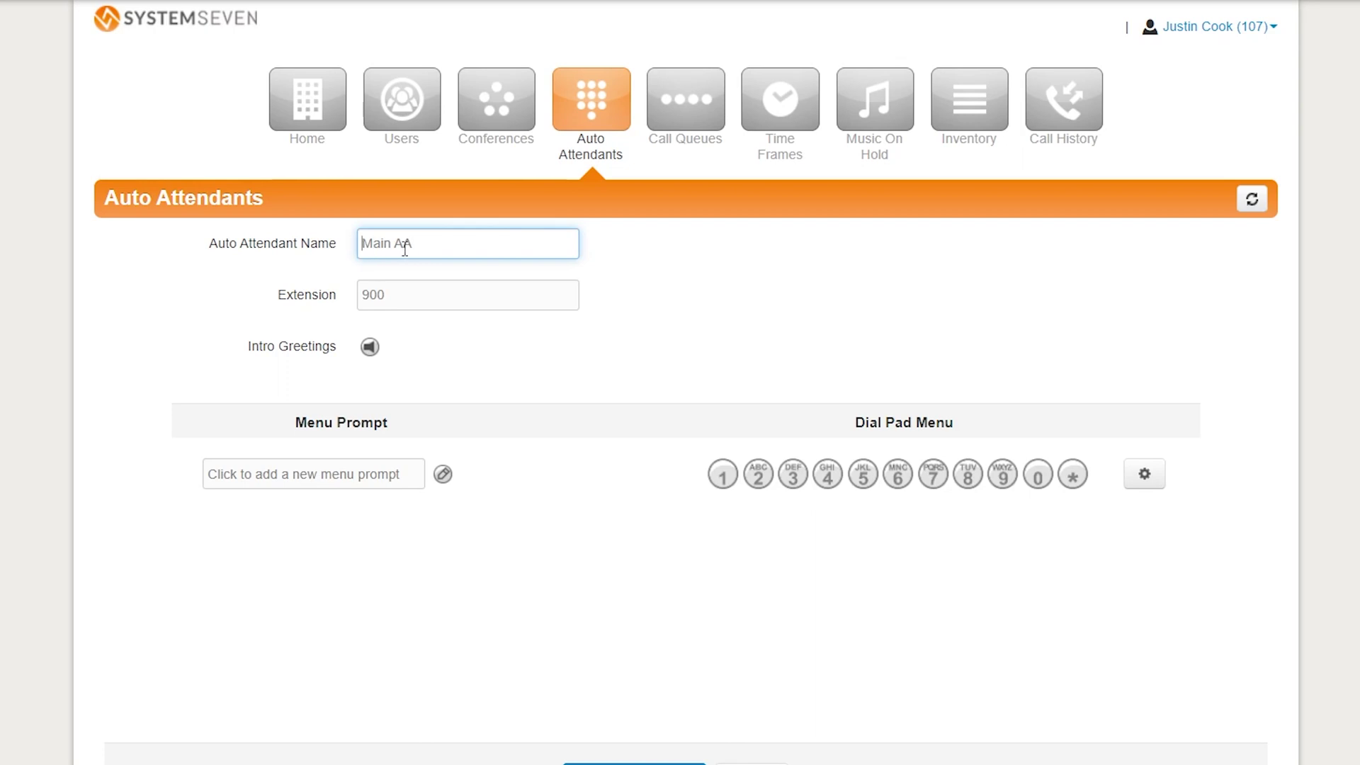
click(414, 248)
click(415, 296)
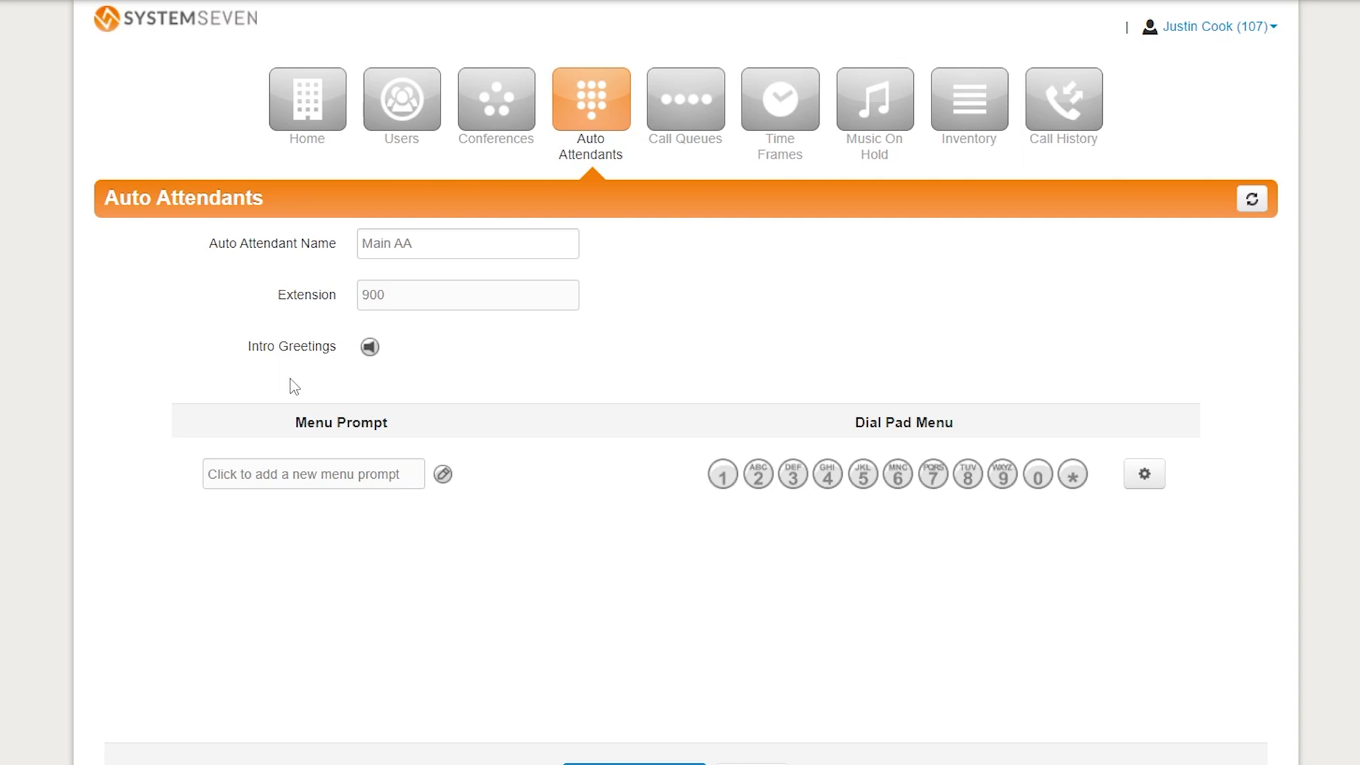
- Start a new intro greeting and set its time frame to Always
click(370, 347)
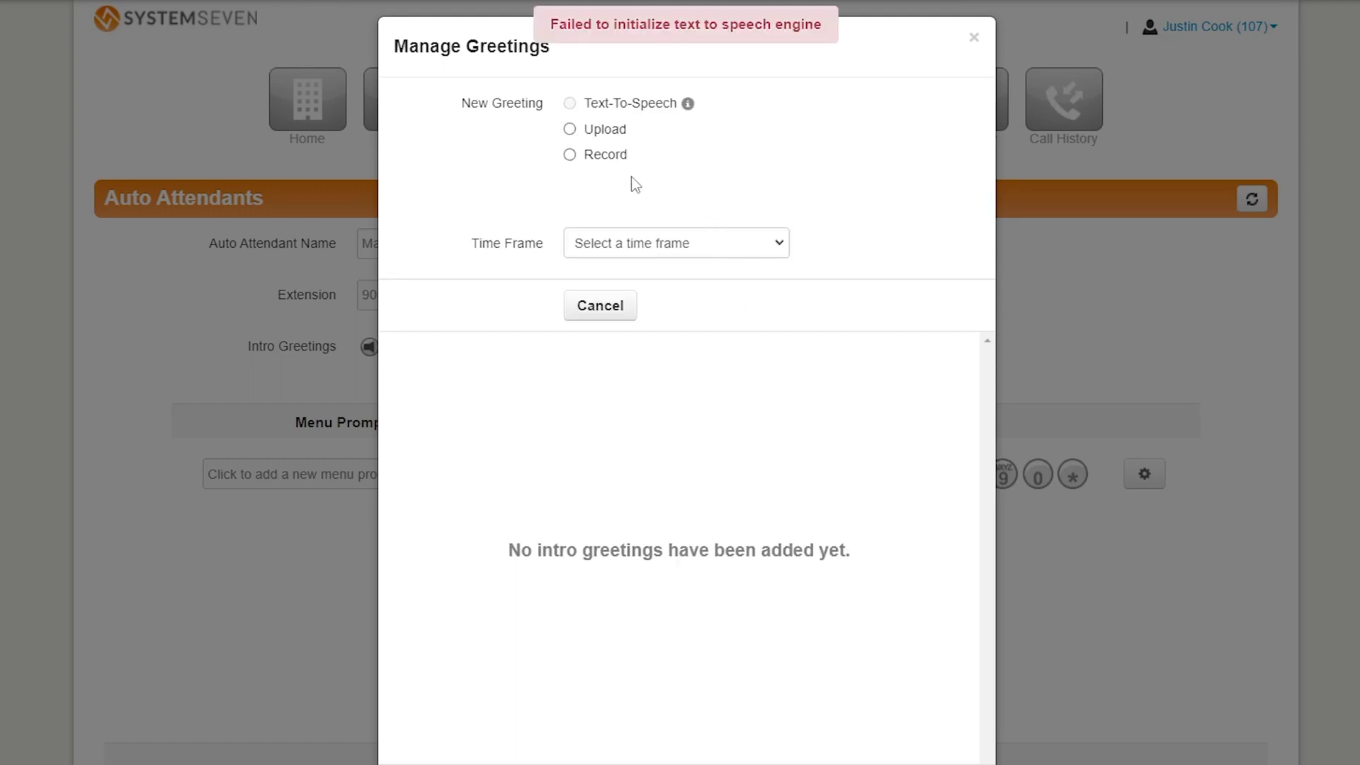
click(569, 155)
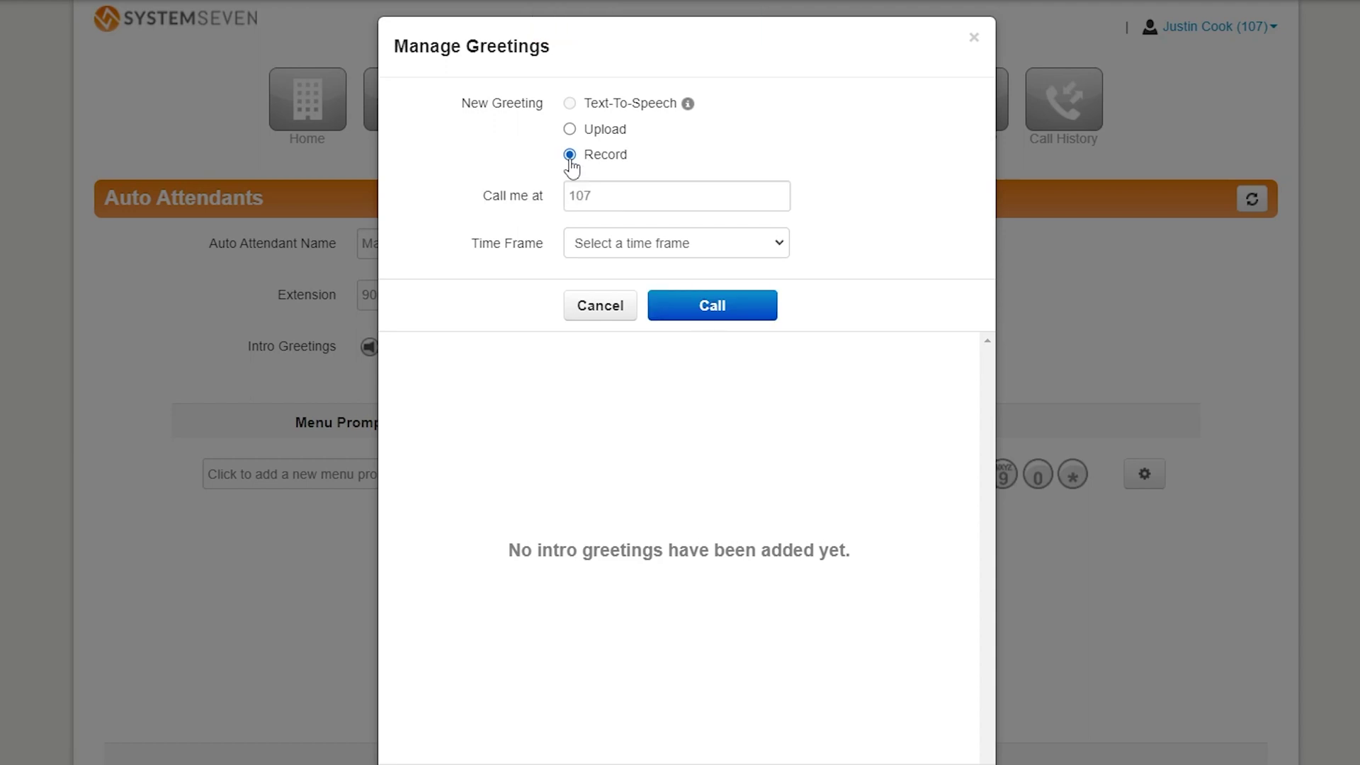
click(514, 202)
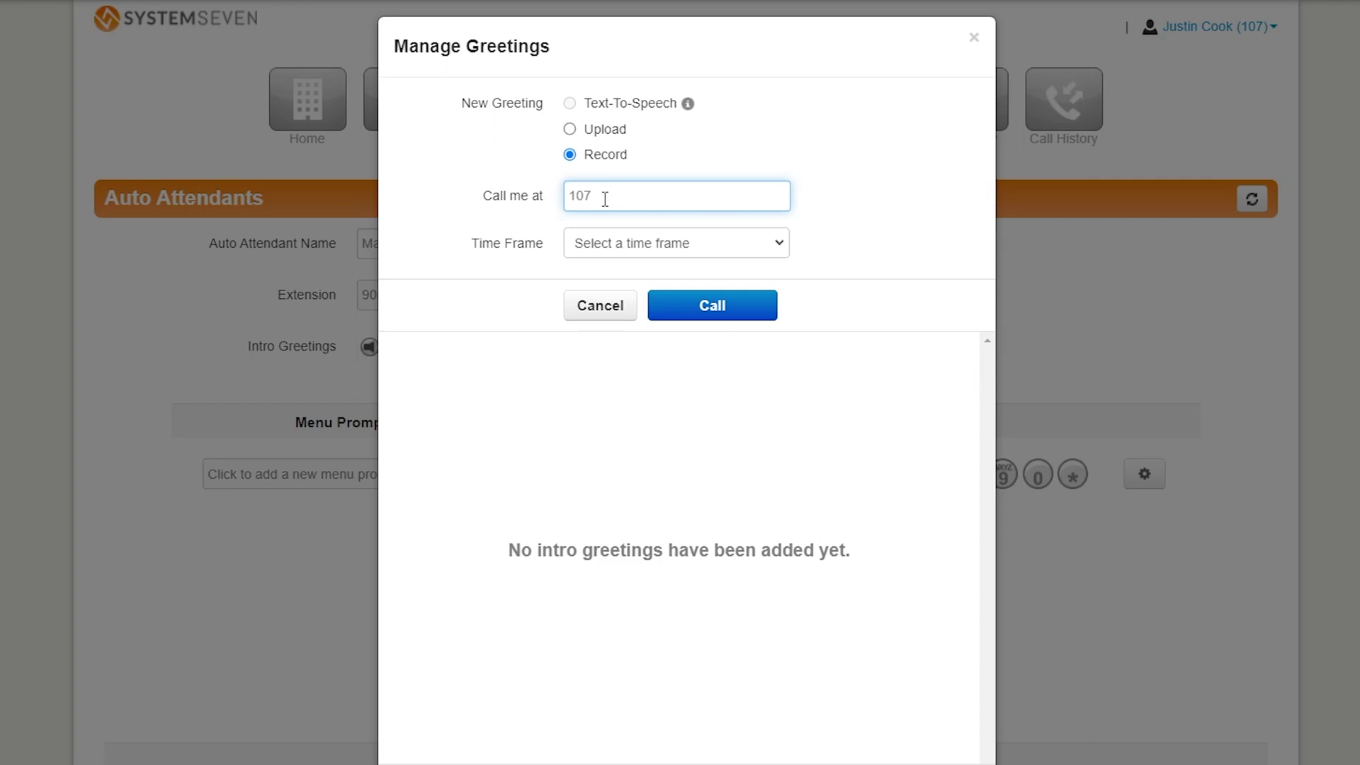
click(645, 251)
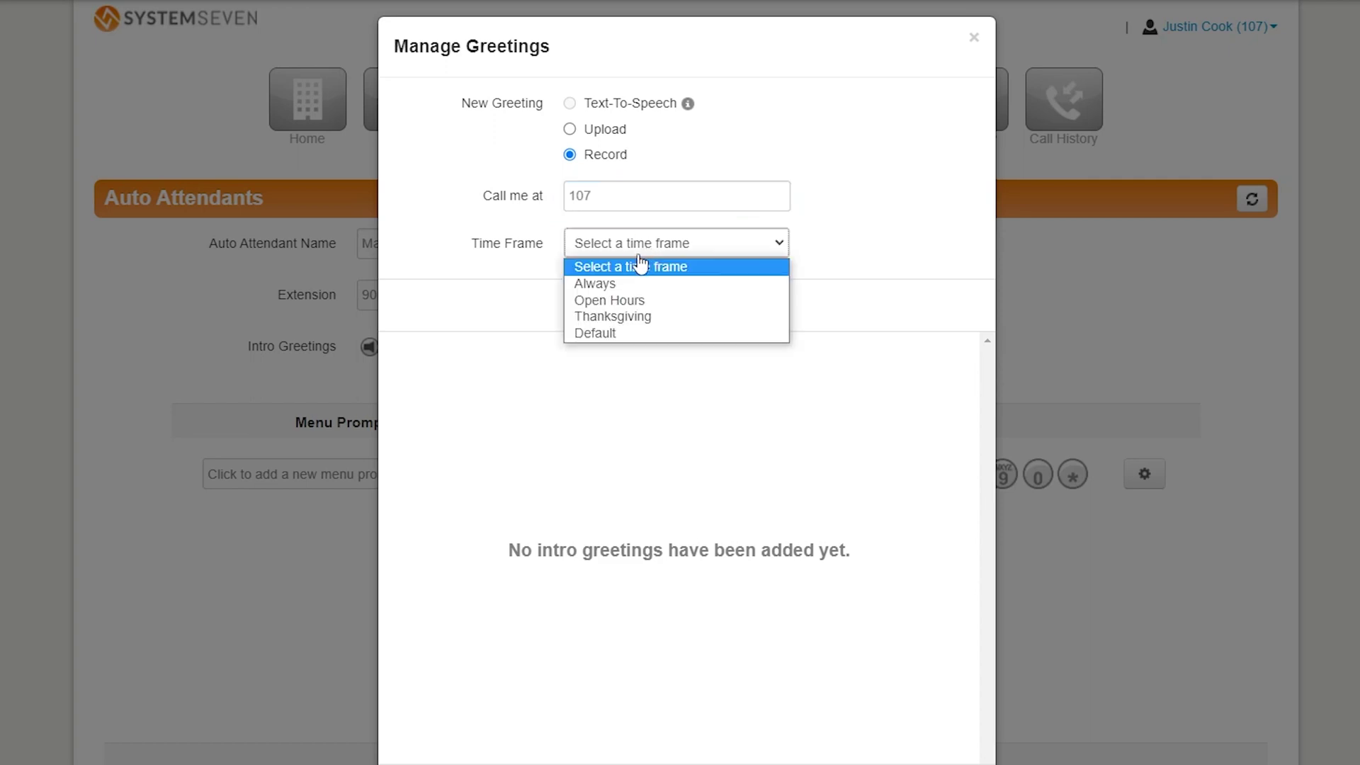
click(618, 285)
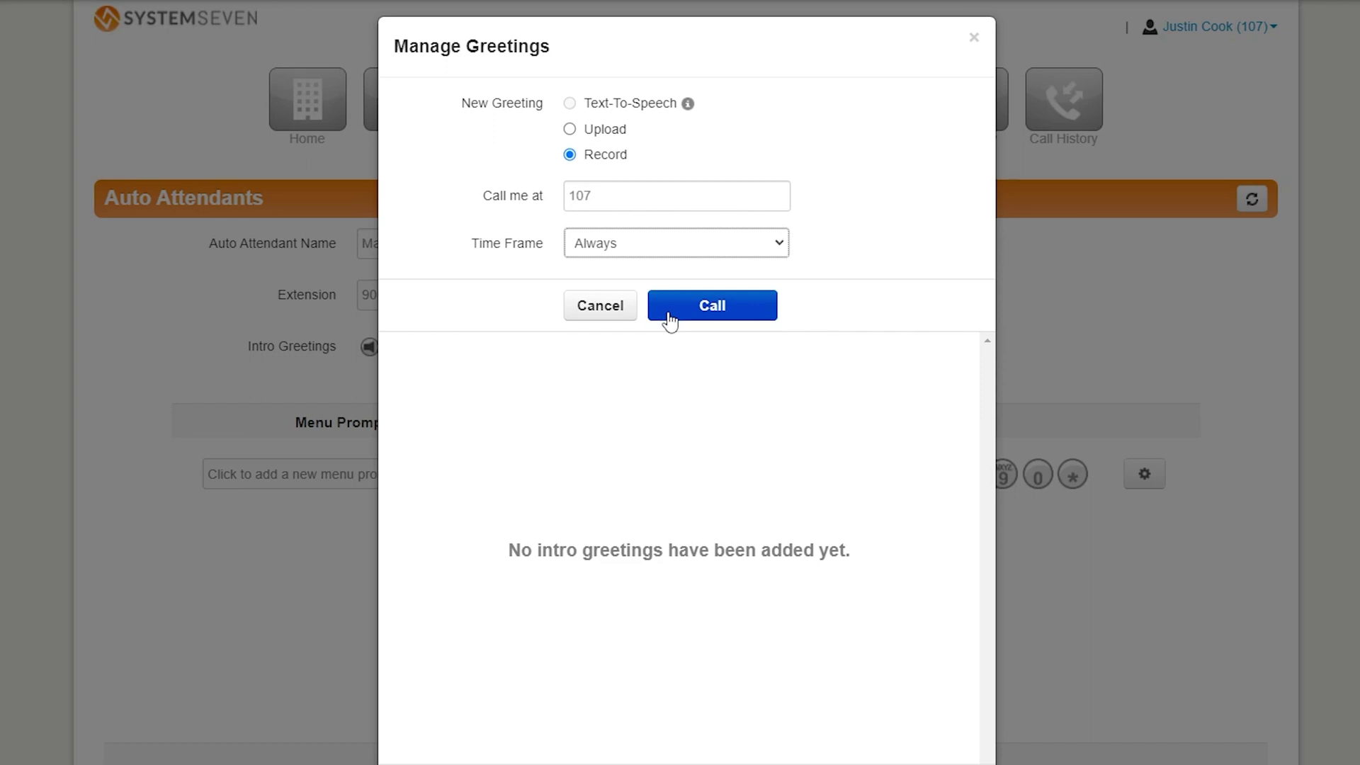
- Upload IntroGreeting.mp3 as the intro greeting audio
click(570, 130)
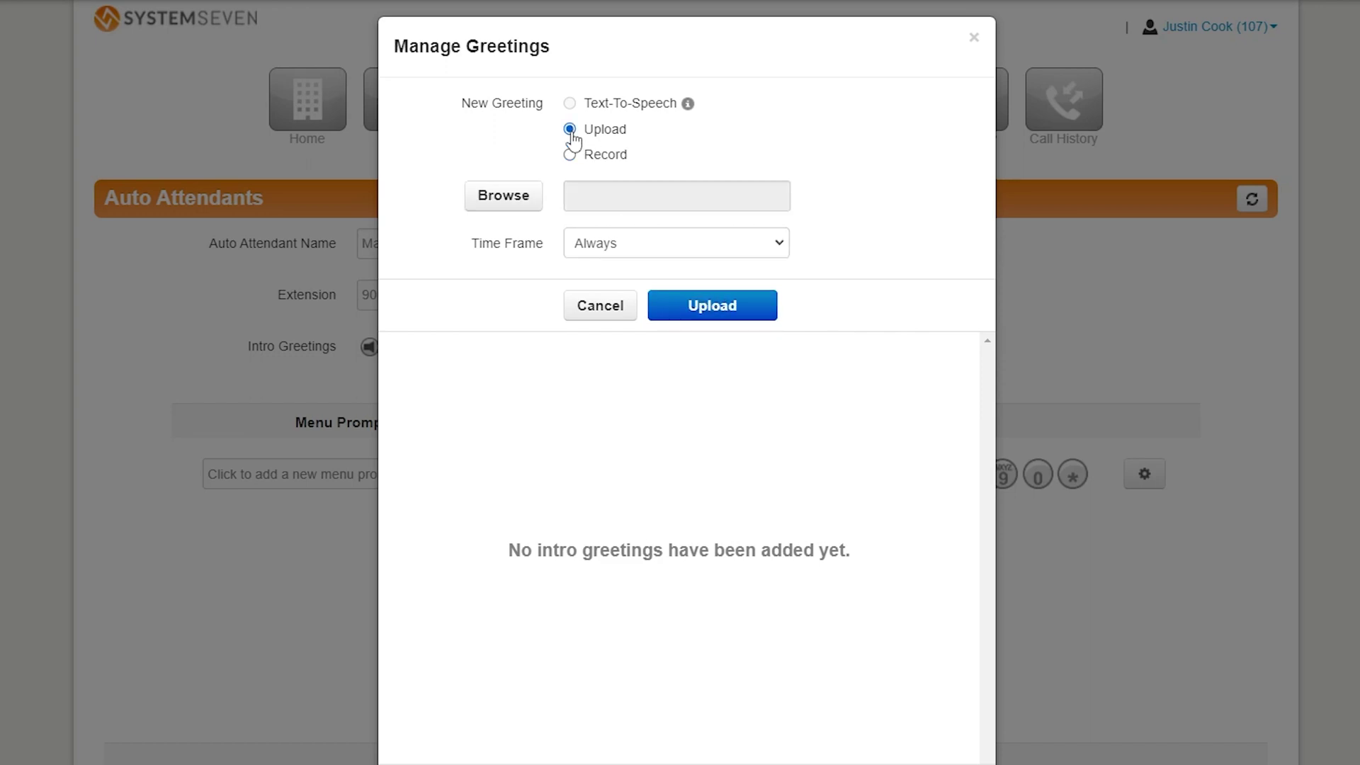
click(504, 196)
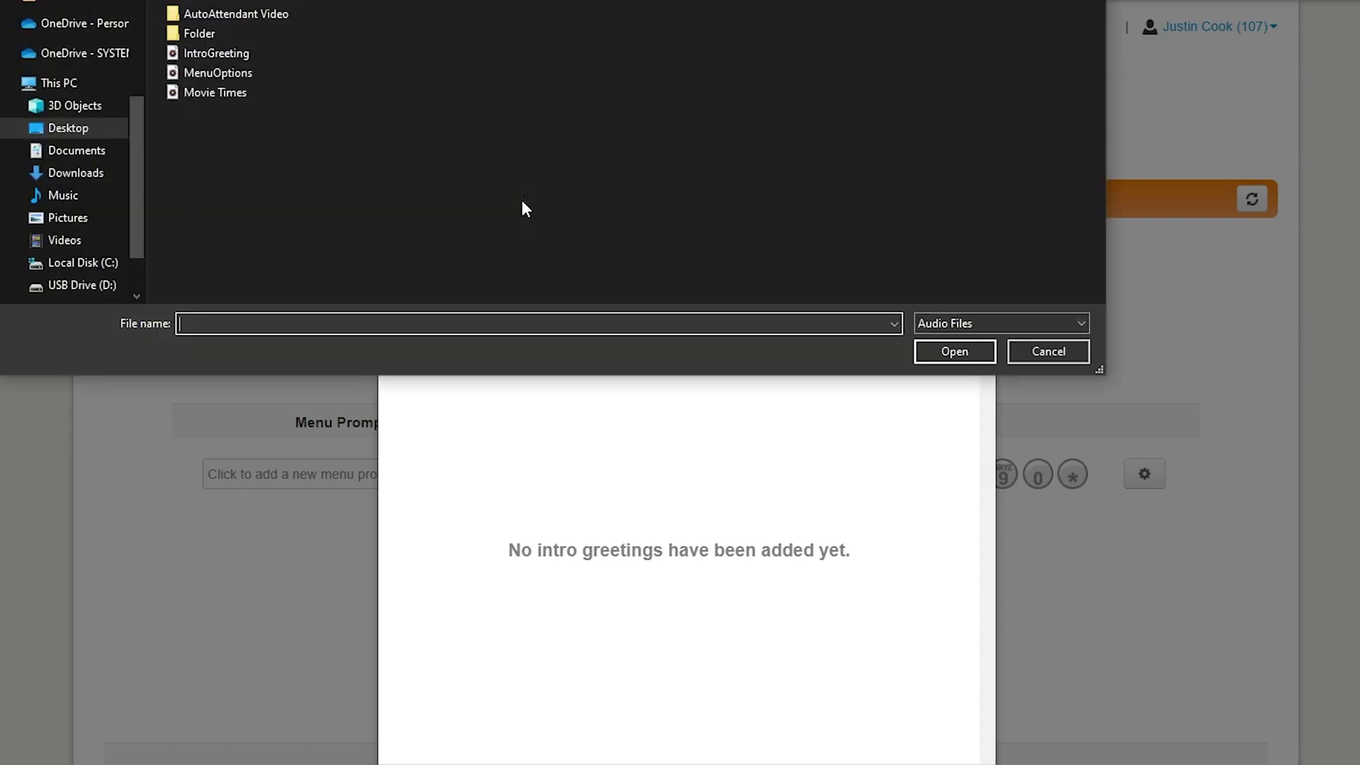
click(204, 55)
click(968, 348)
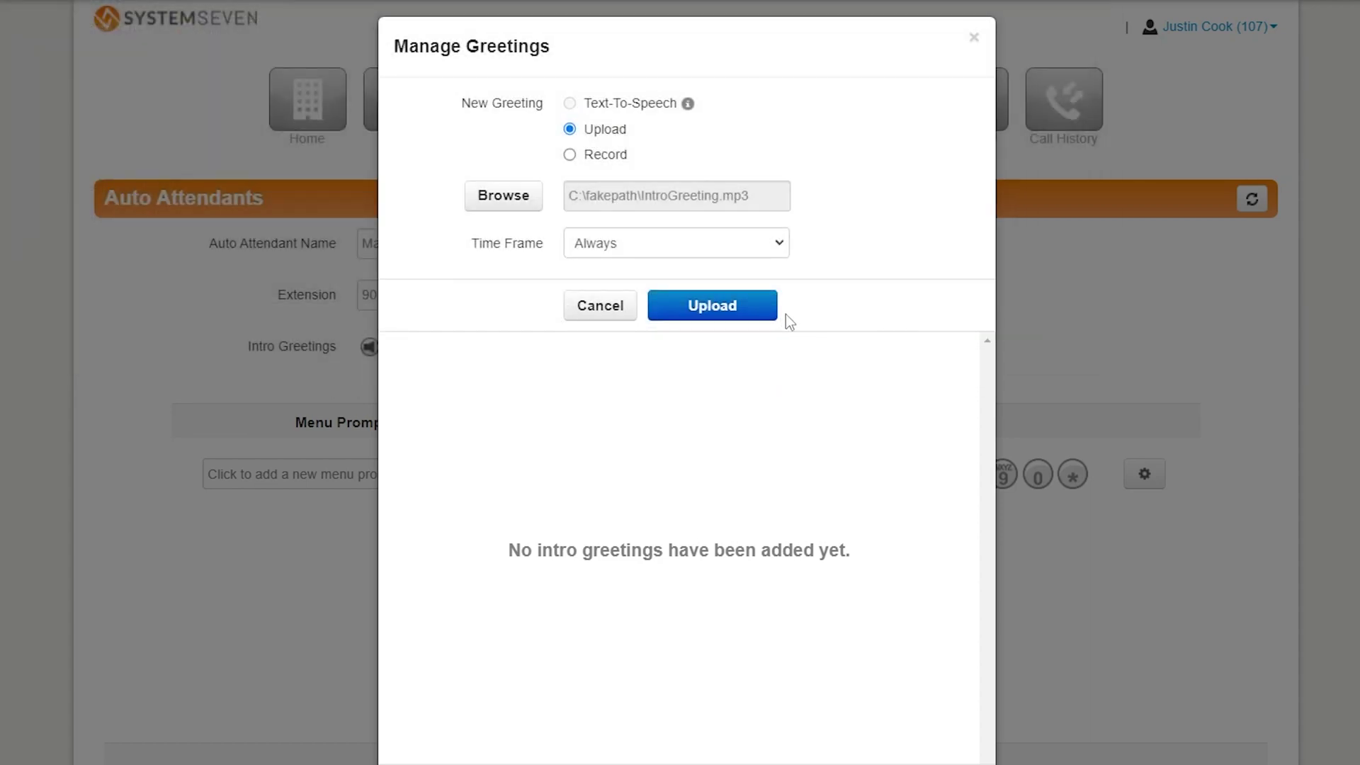
click(680, 310)
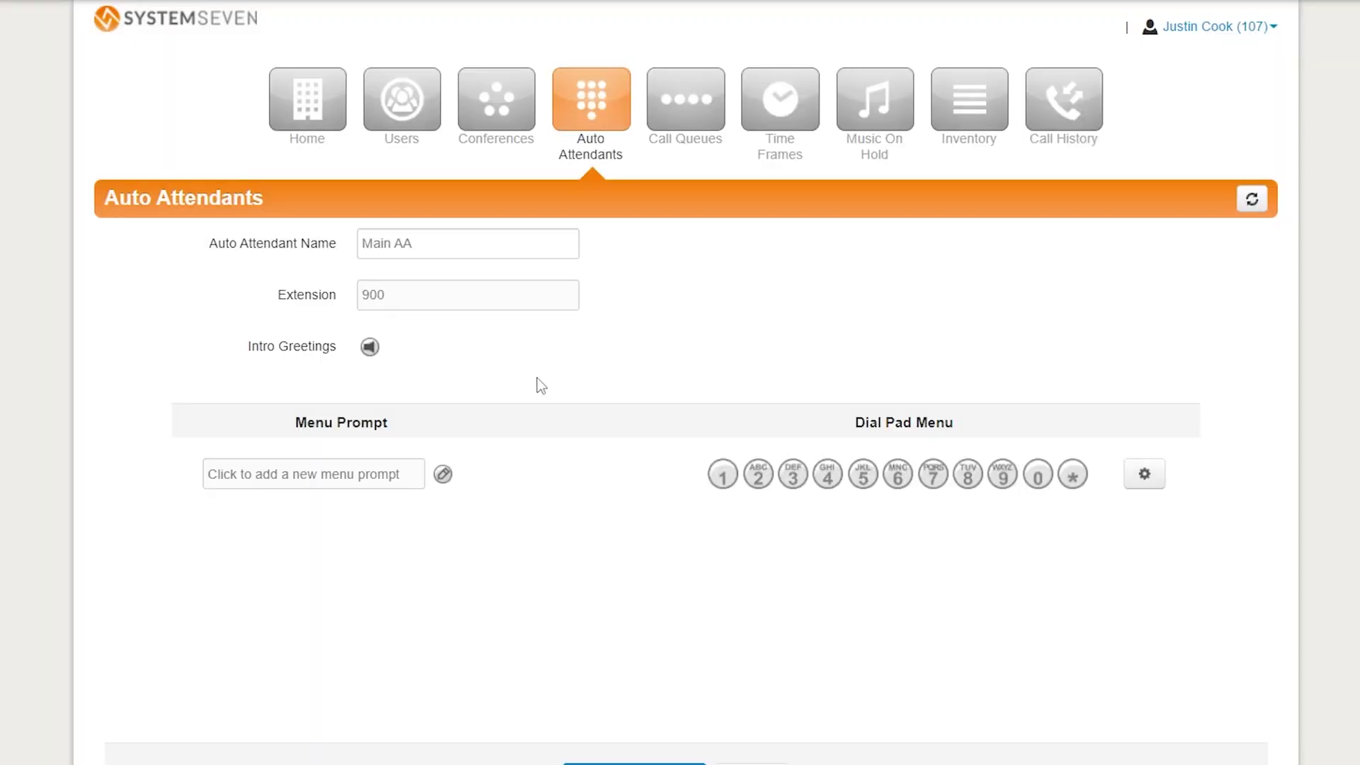
click(369, 348)
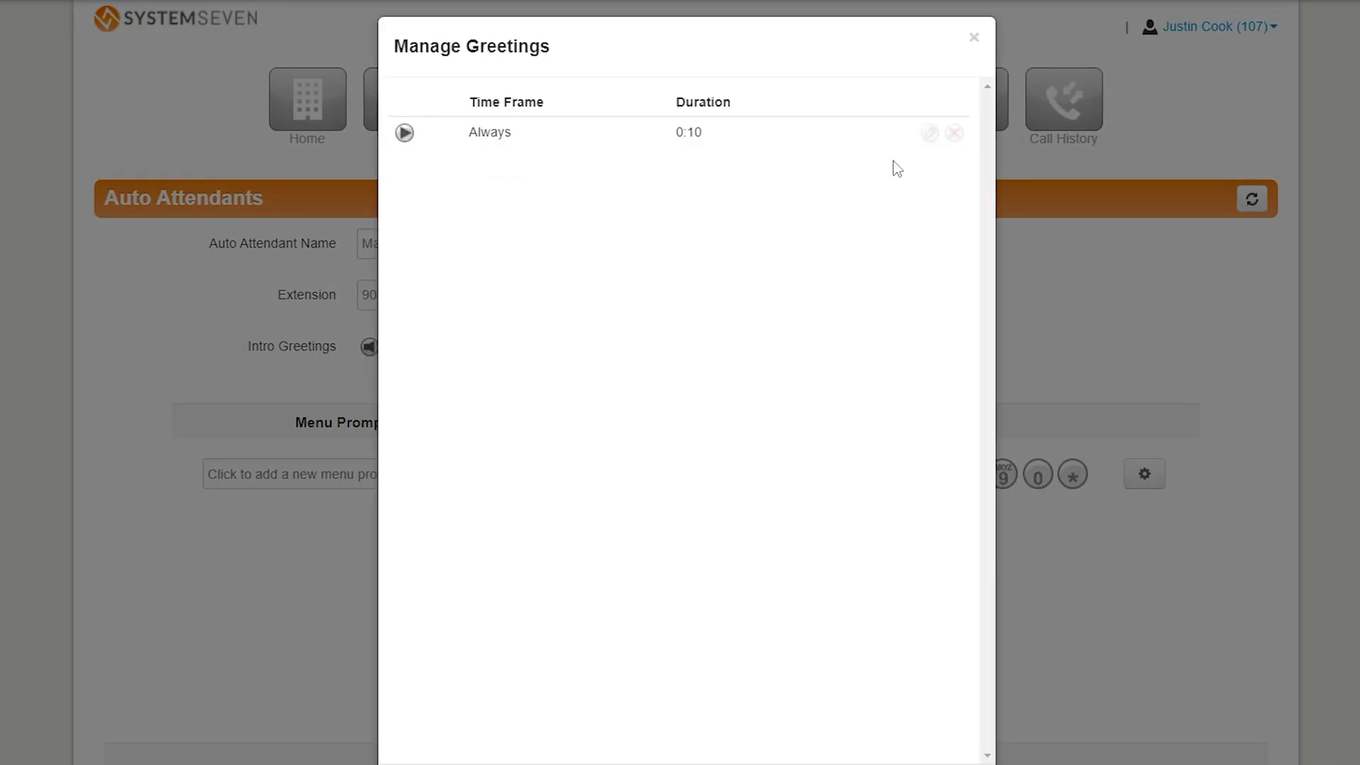
click(405, 135)
key(Escape)
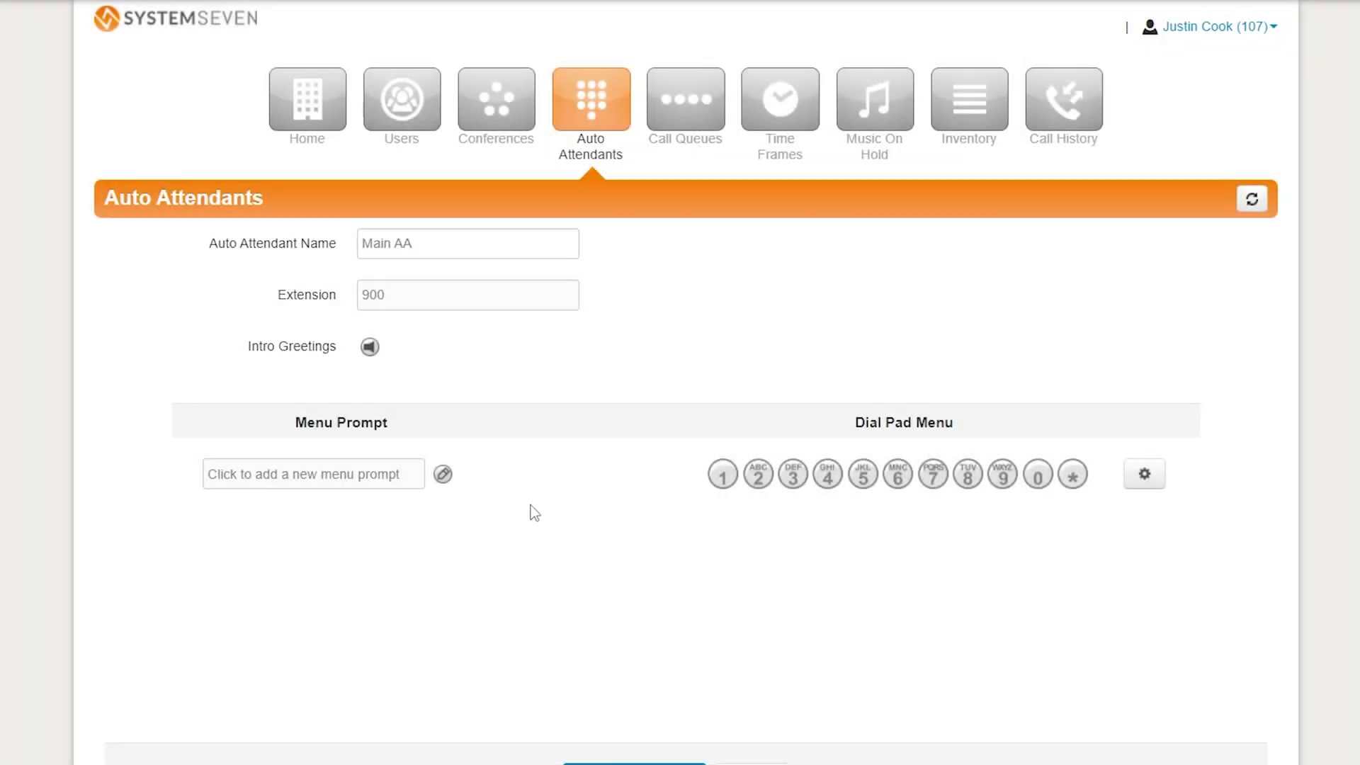
click(442, 474)
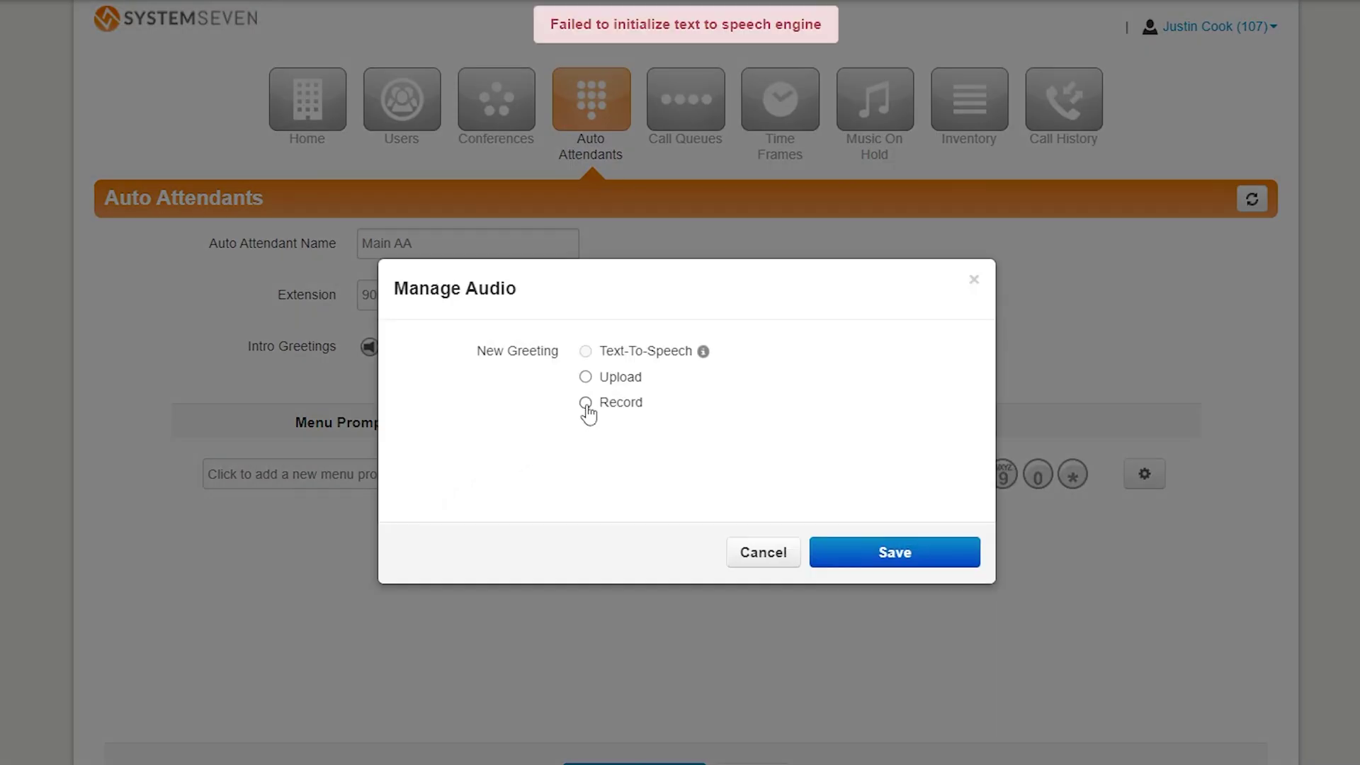
- Upload MenuOptions.mp3 as the menu prompt with description 'Menu Options'
click(585, 378)
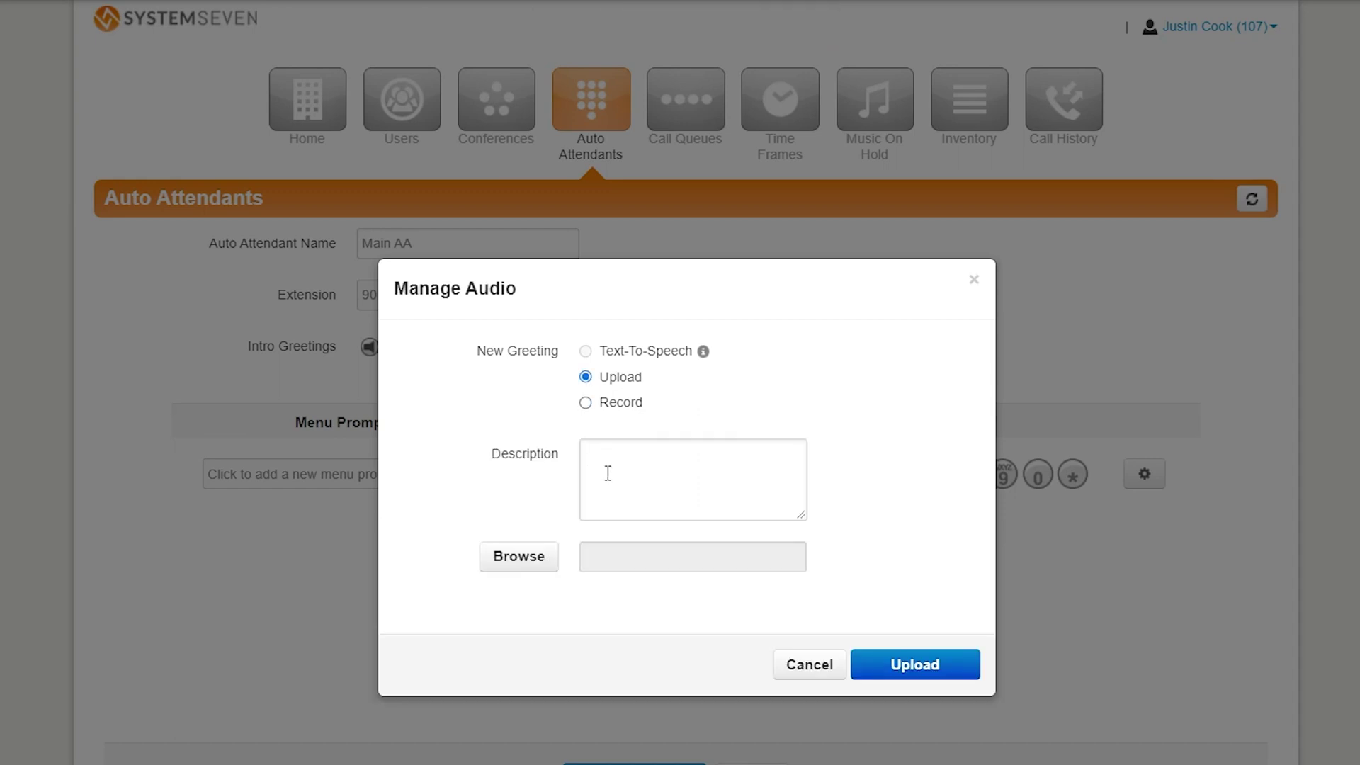
click(608, 473)
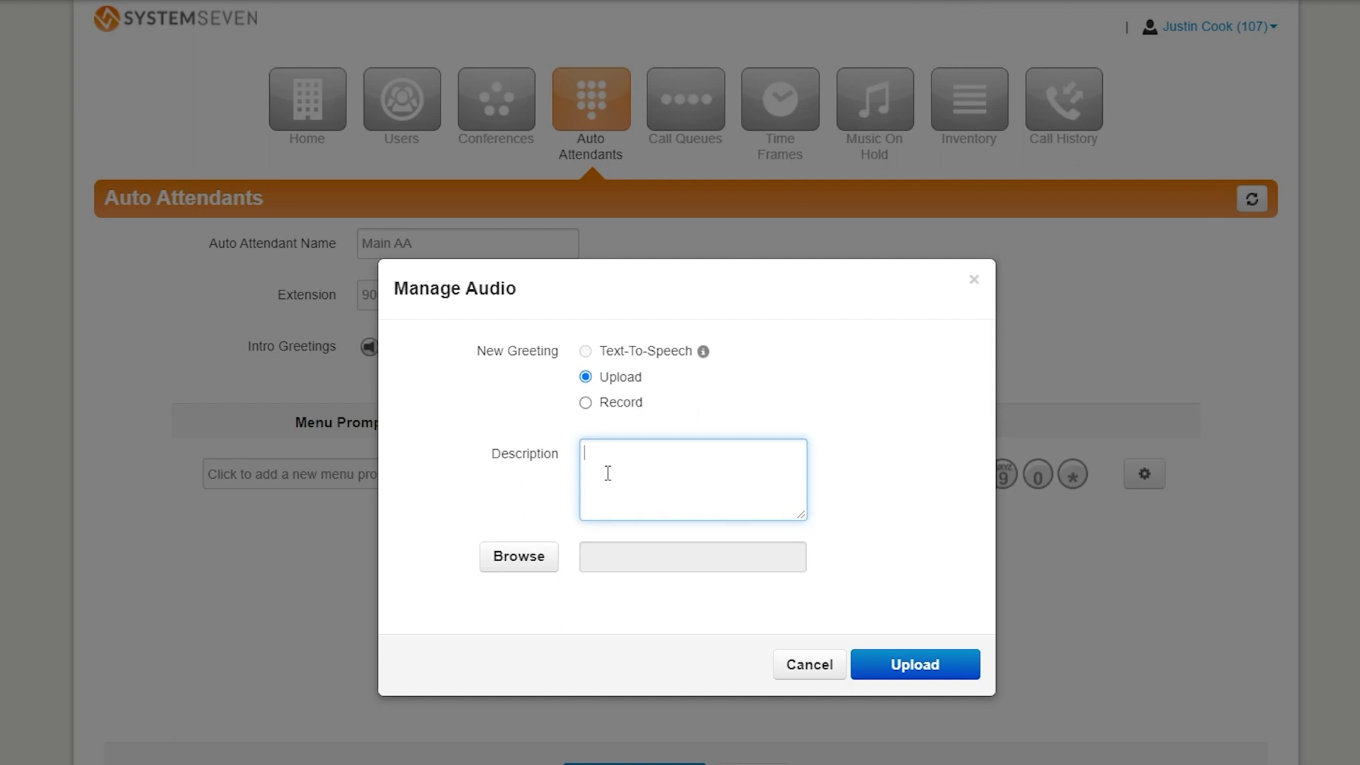
text(Menu Options)
click(553, 556)
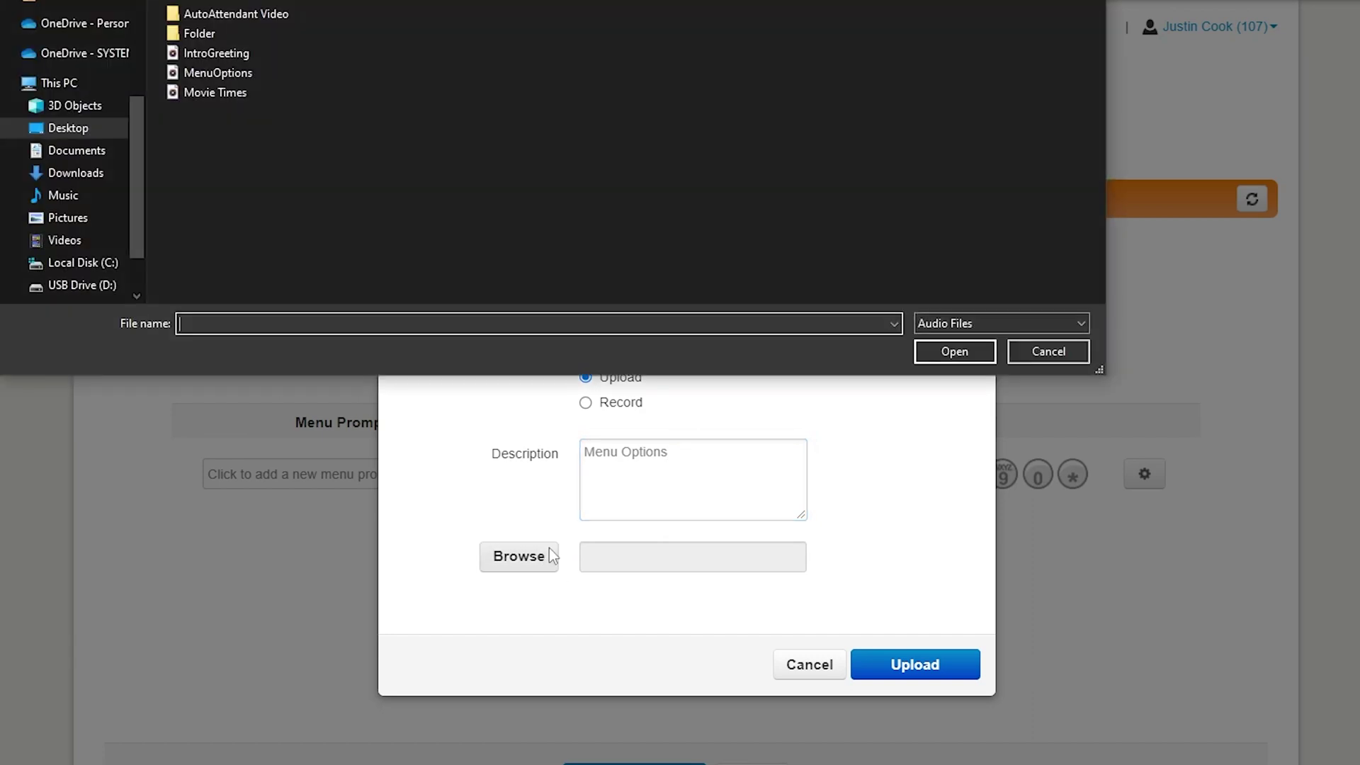
click(221, 74)
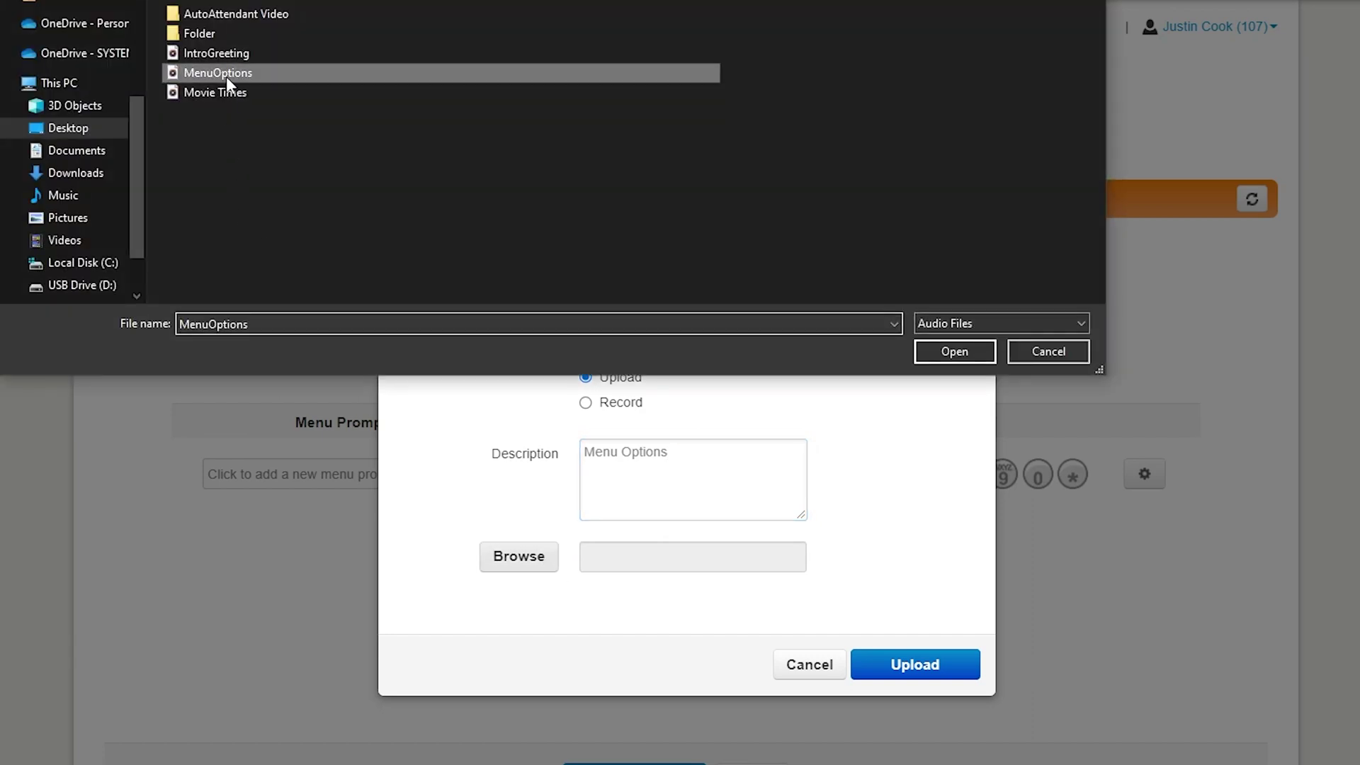
click(954, 351)
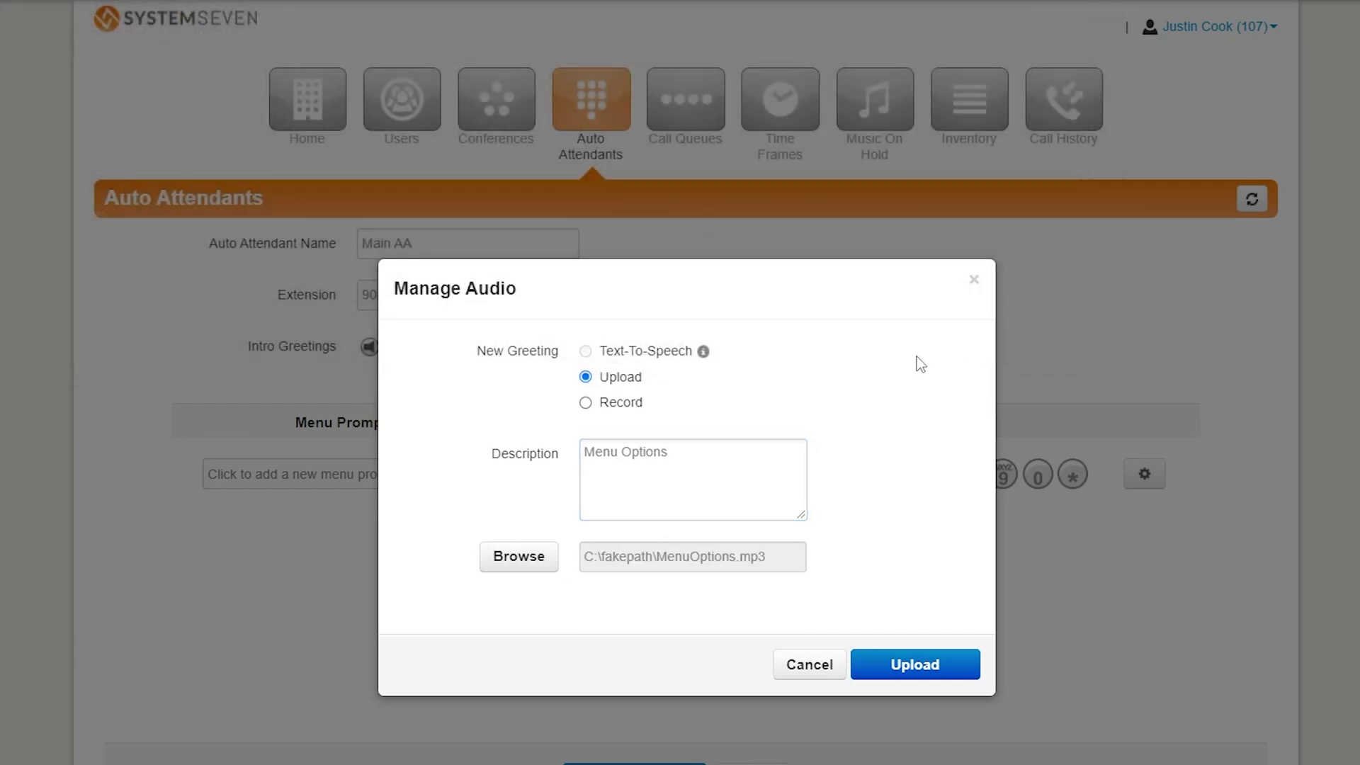
click(935, 666)
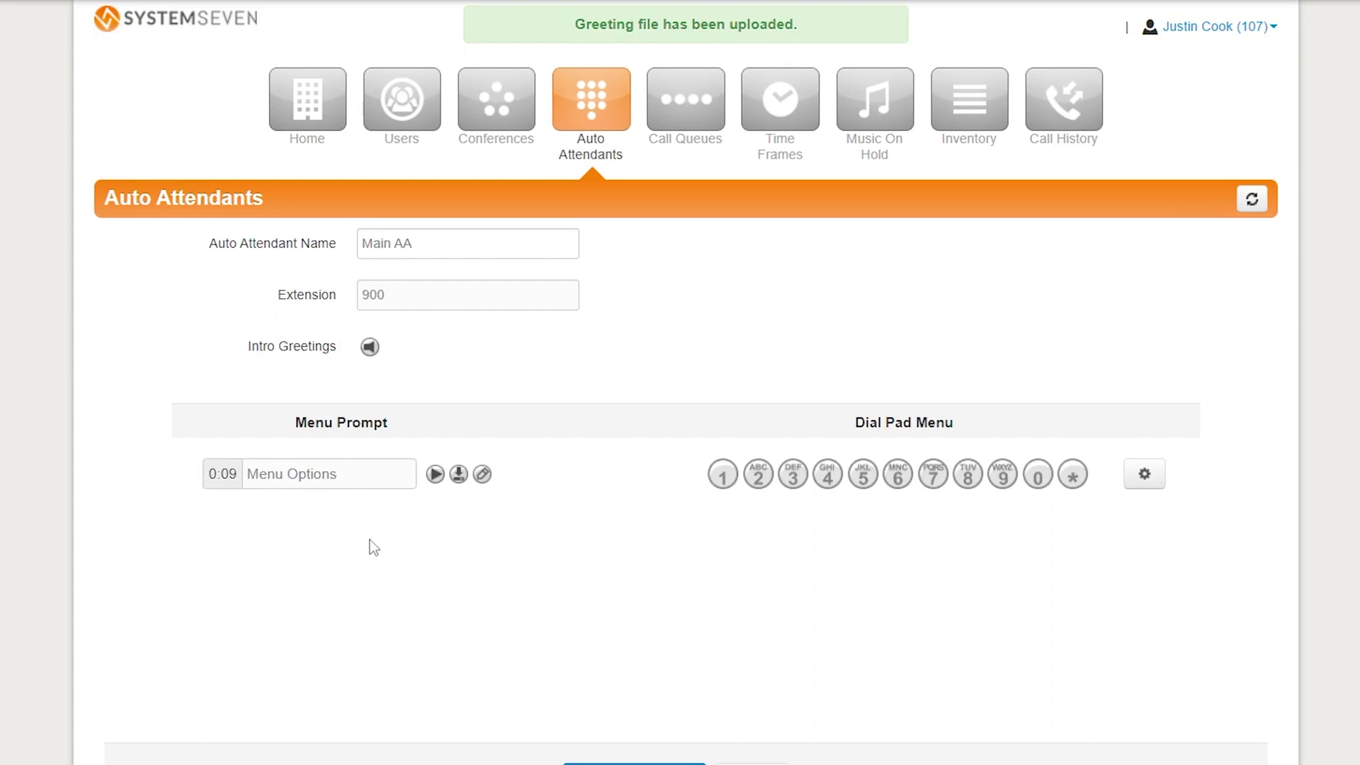
click(435, 476)
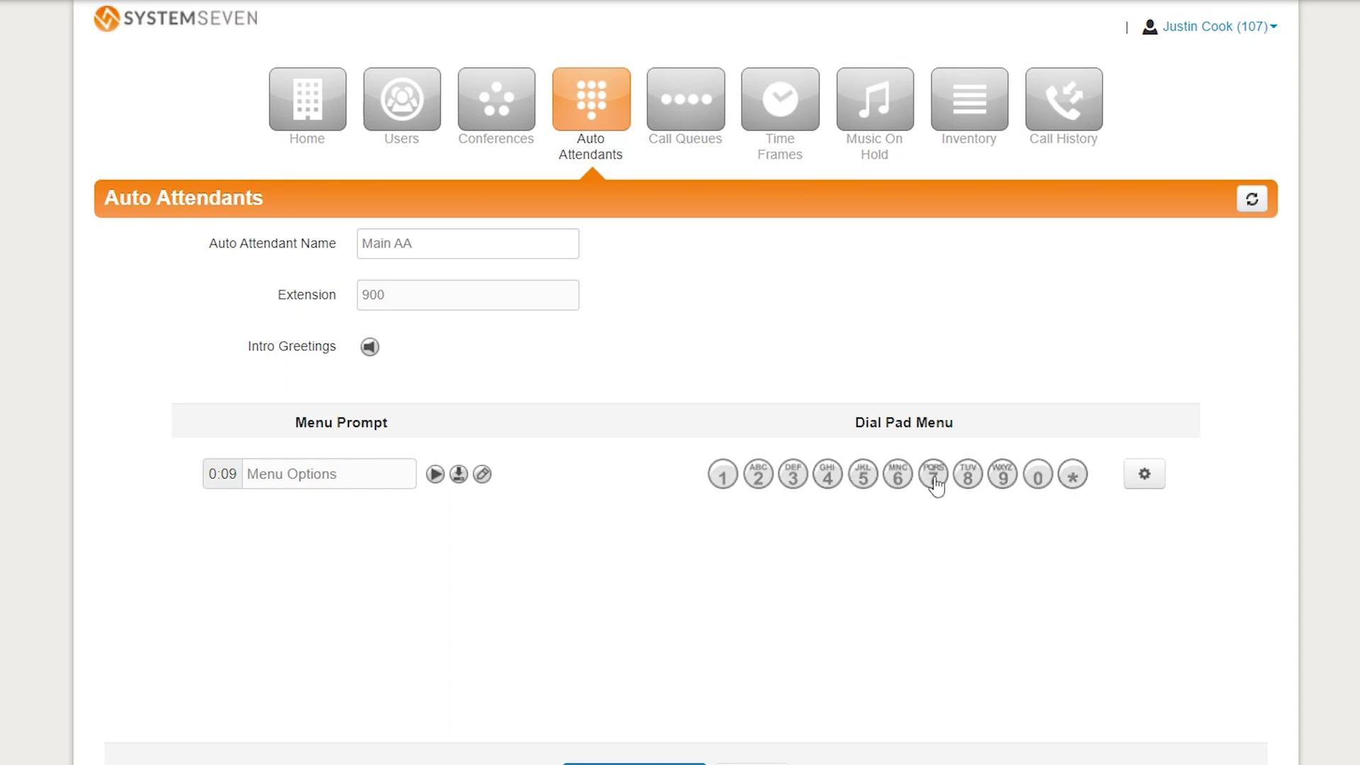
click(724, 476)
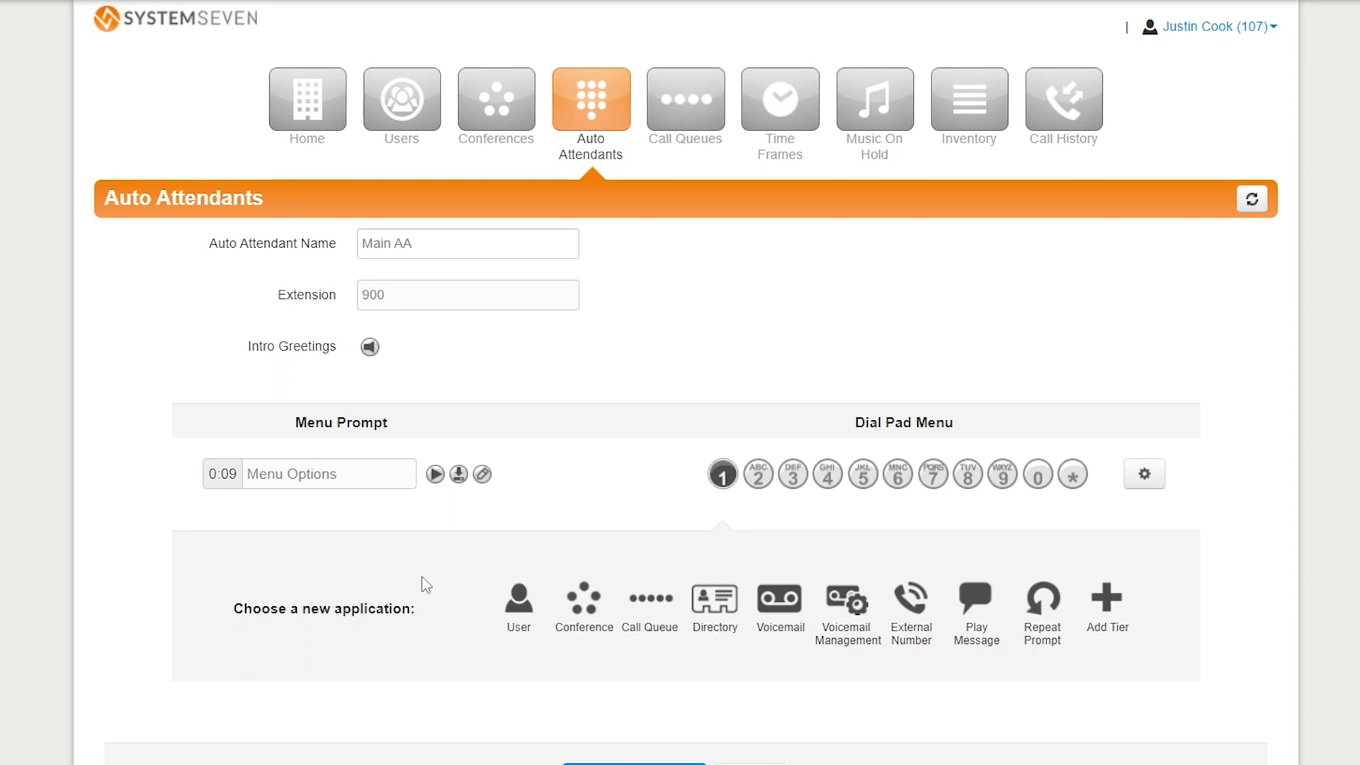
click(520, 609)
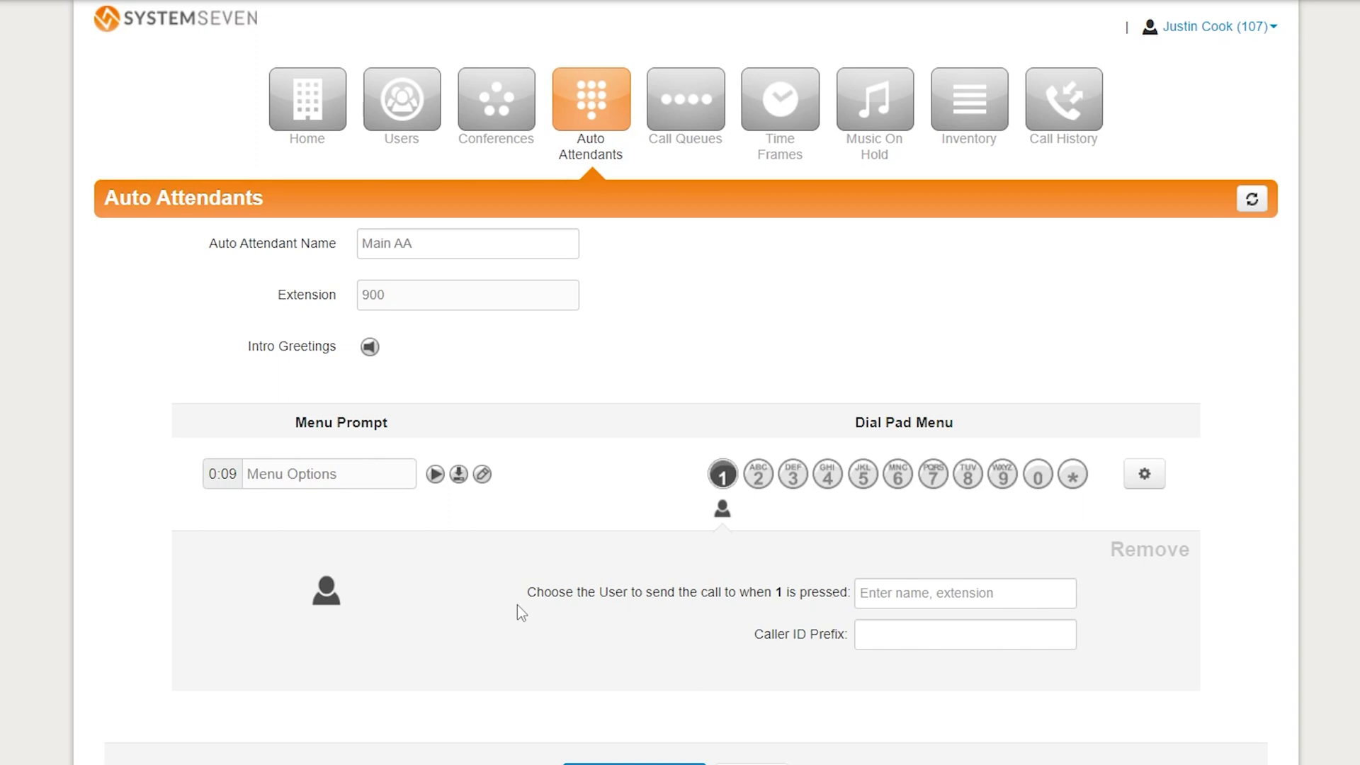
click(907, 581)
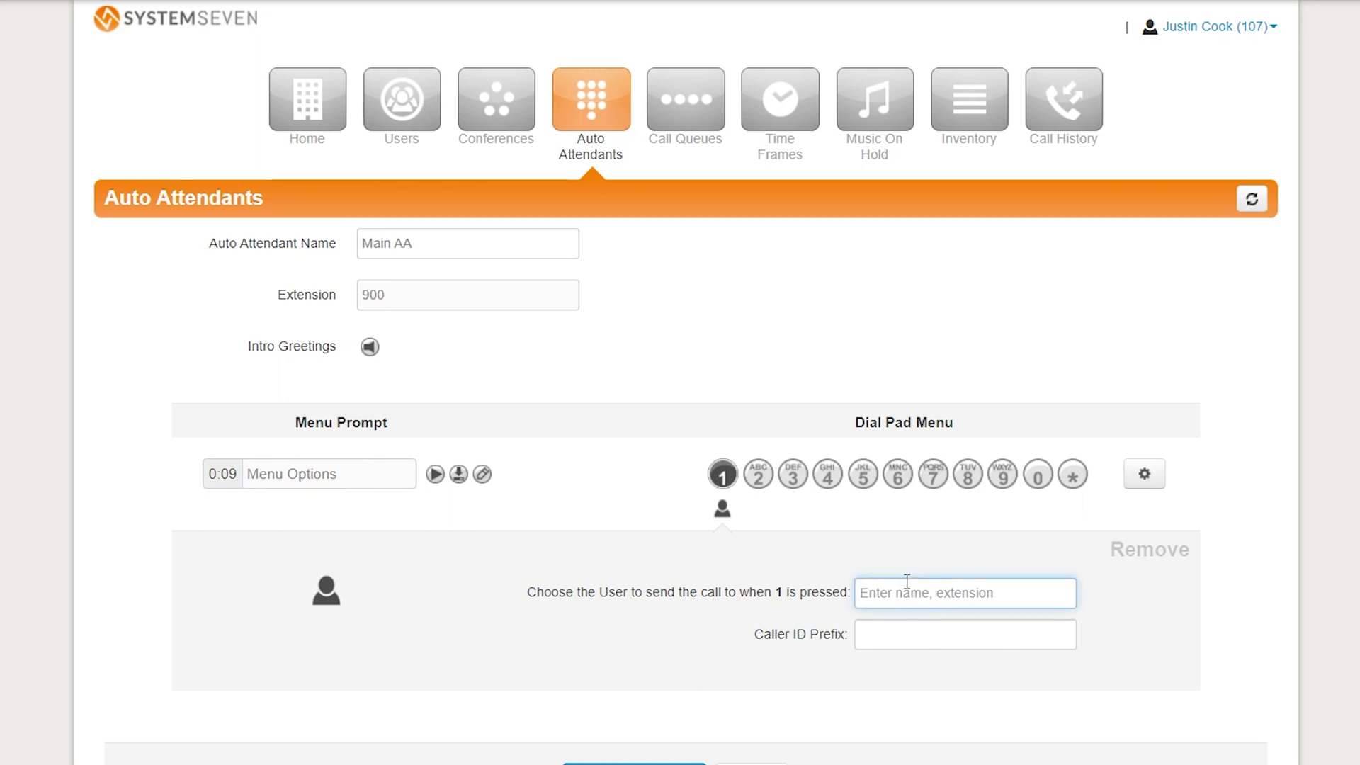
text(ste)
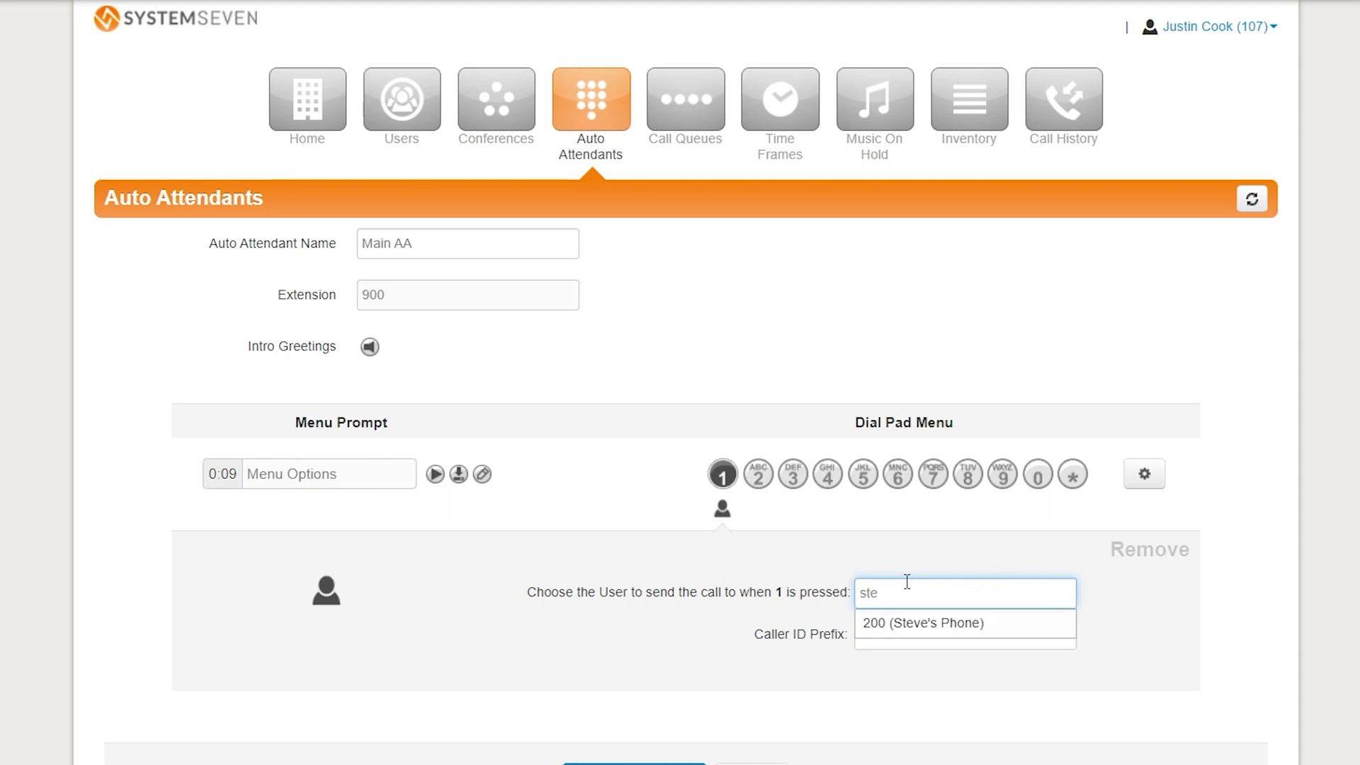
click(902, 624)
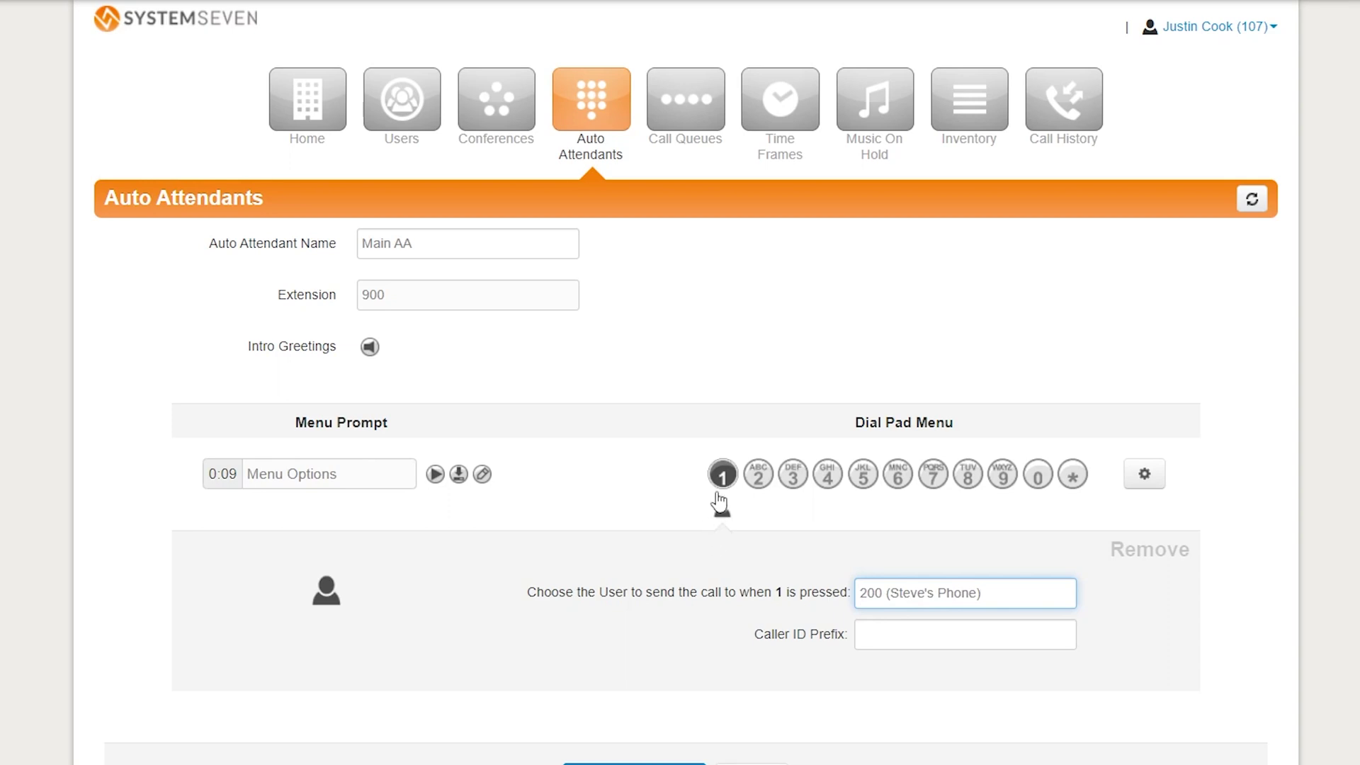
click(770, 635)
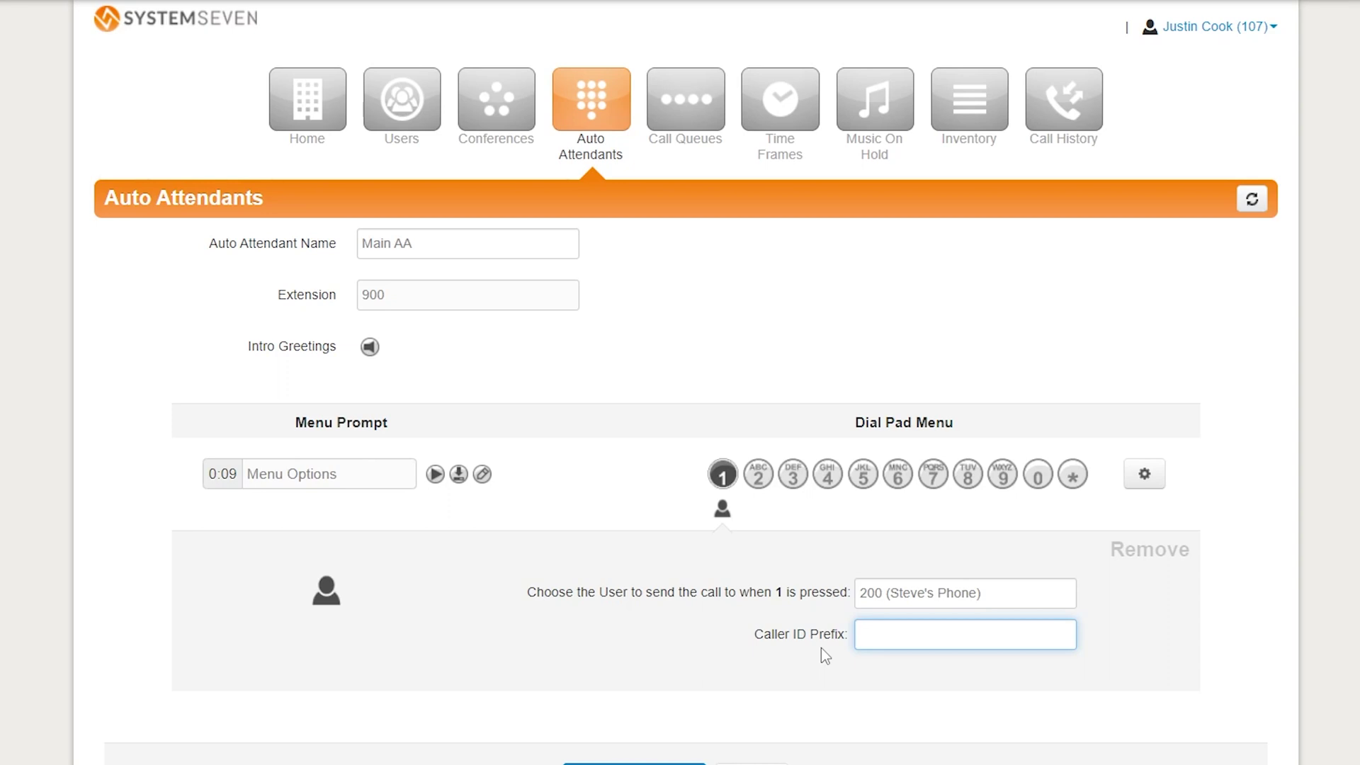
text(AA)
click(1170, 551)
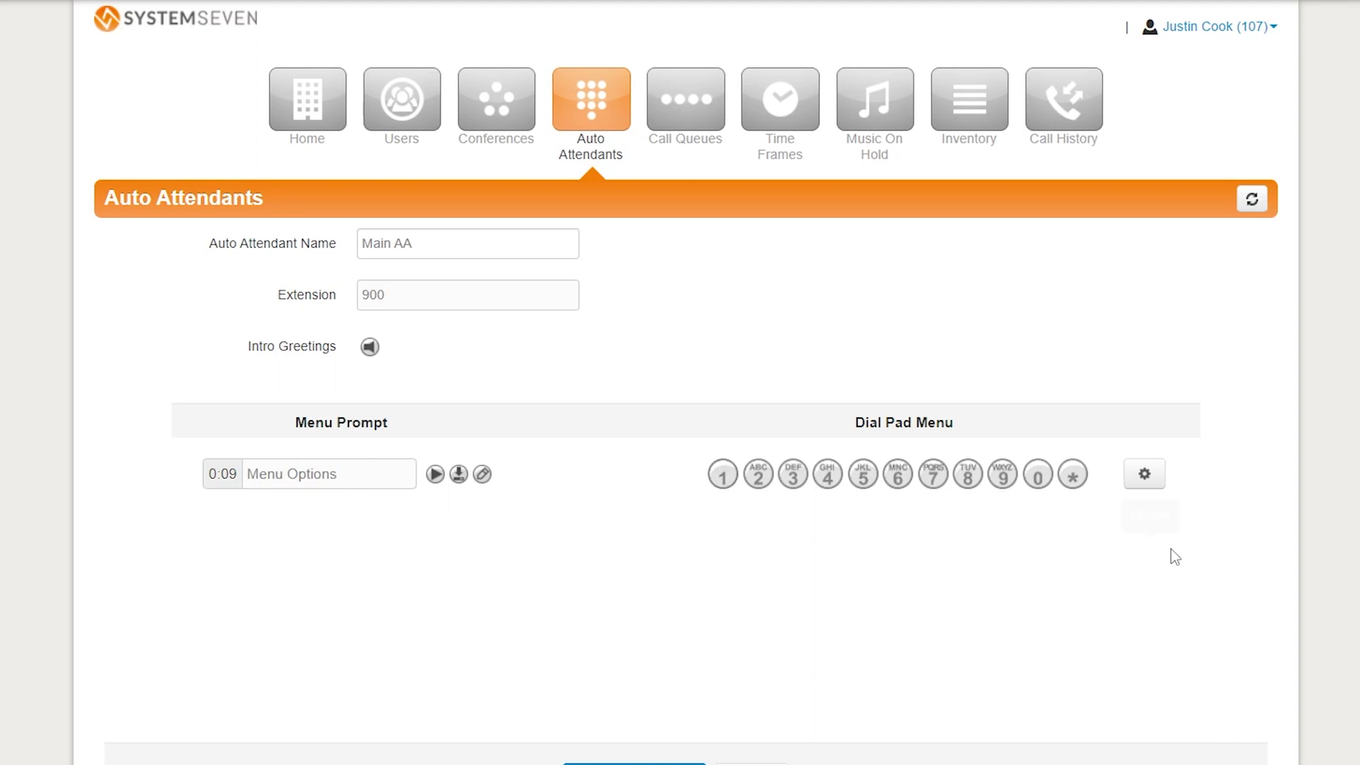
- Open the application choices for dial pad key 1
click(722, 475)
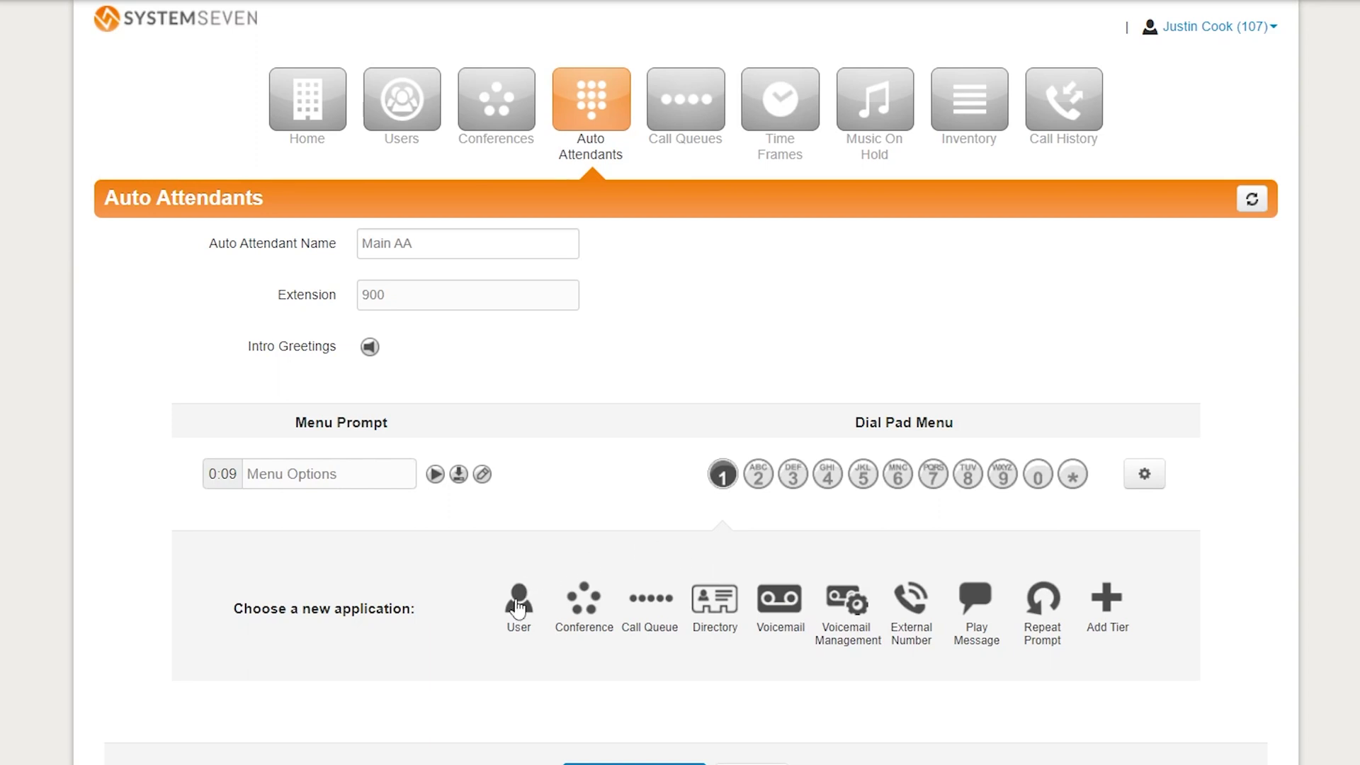
click(779, 611)
click(902, 597)
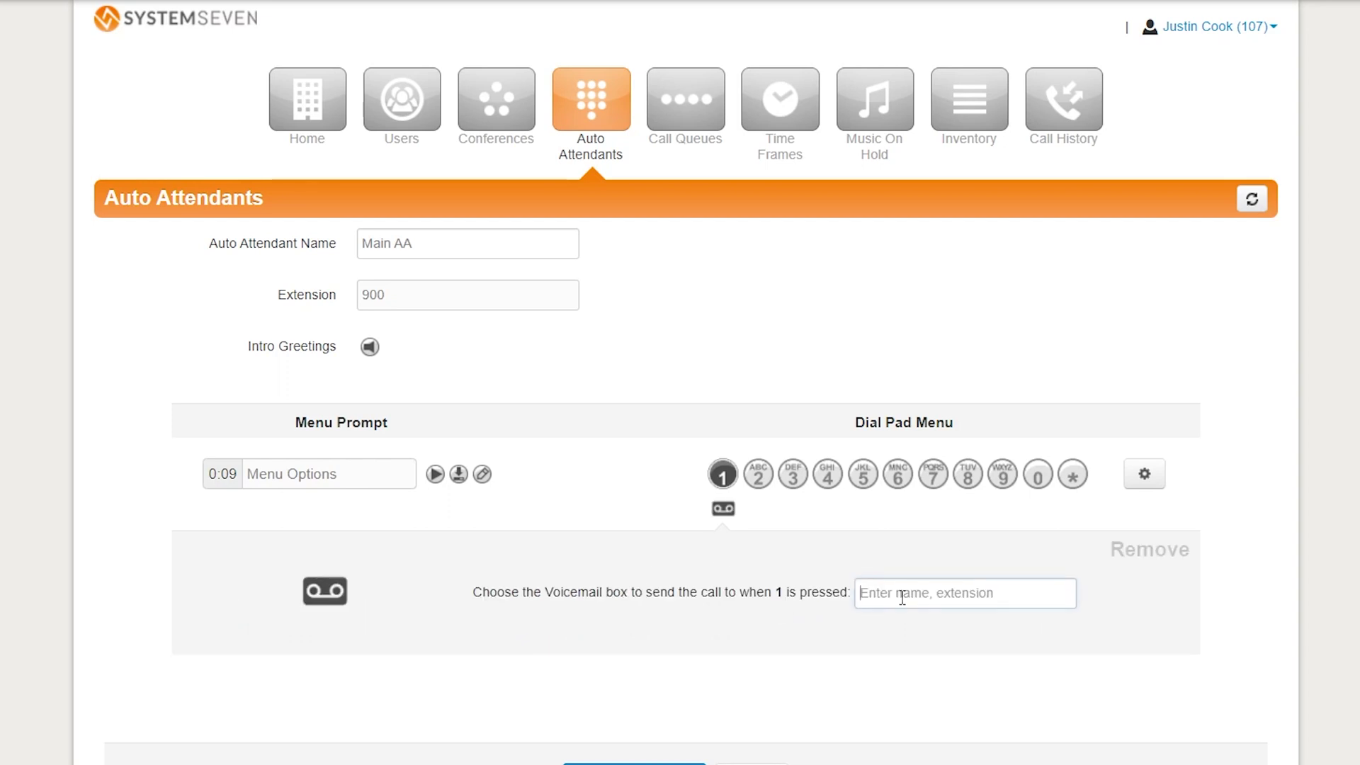
text(steve)
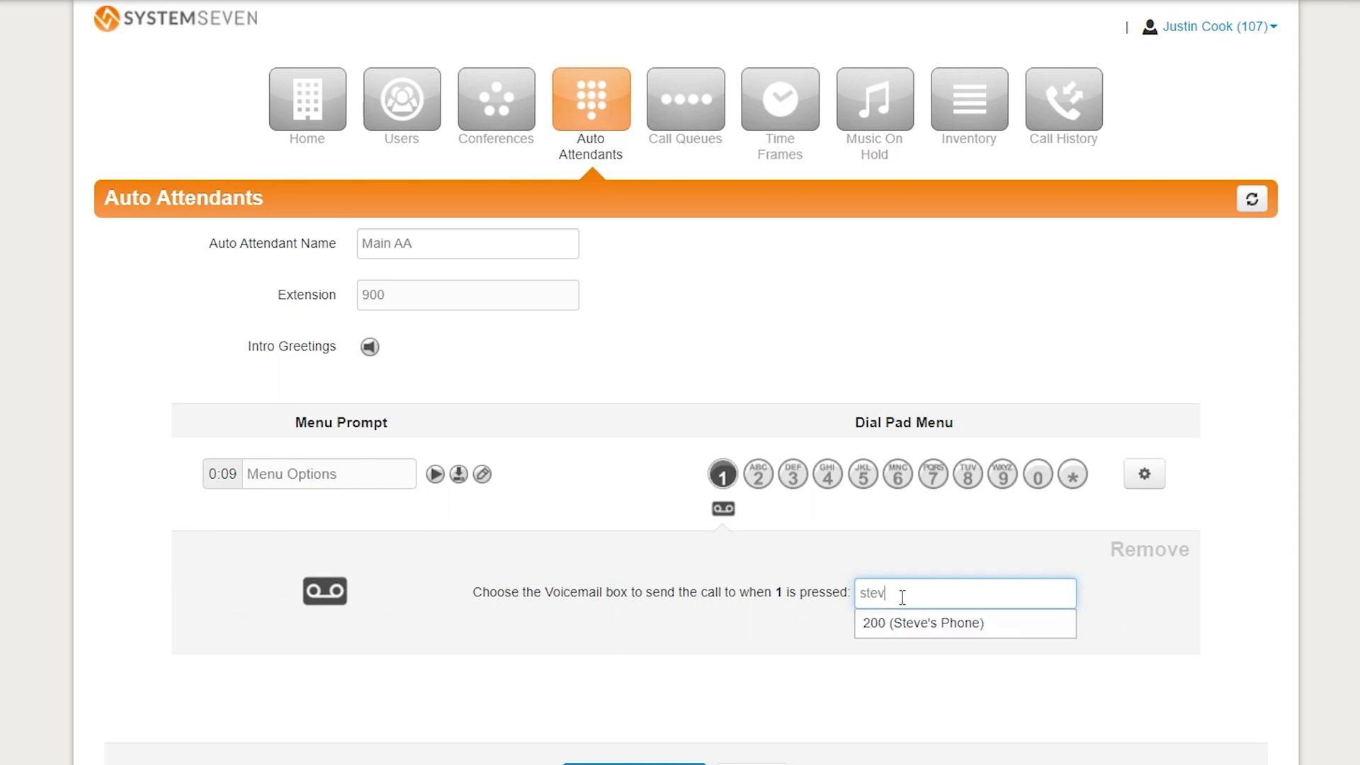
click(921, 619)
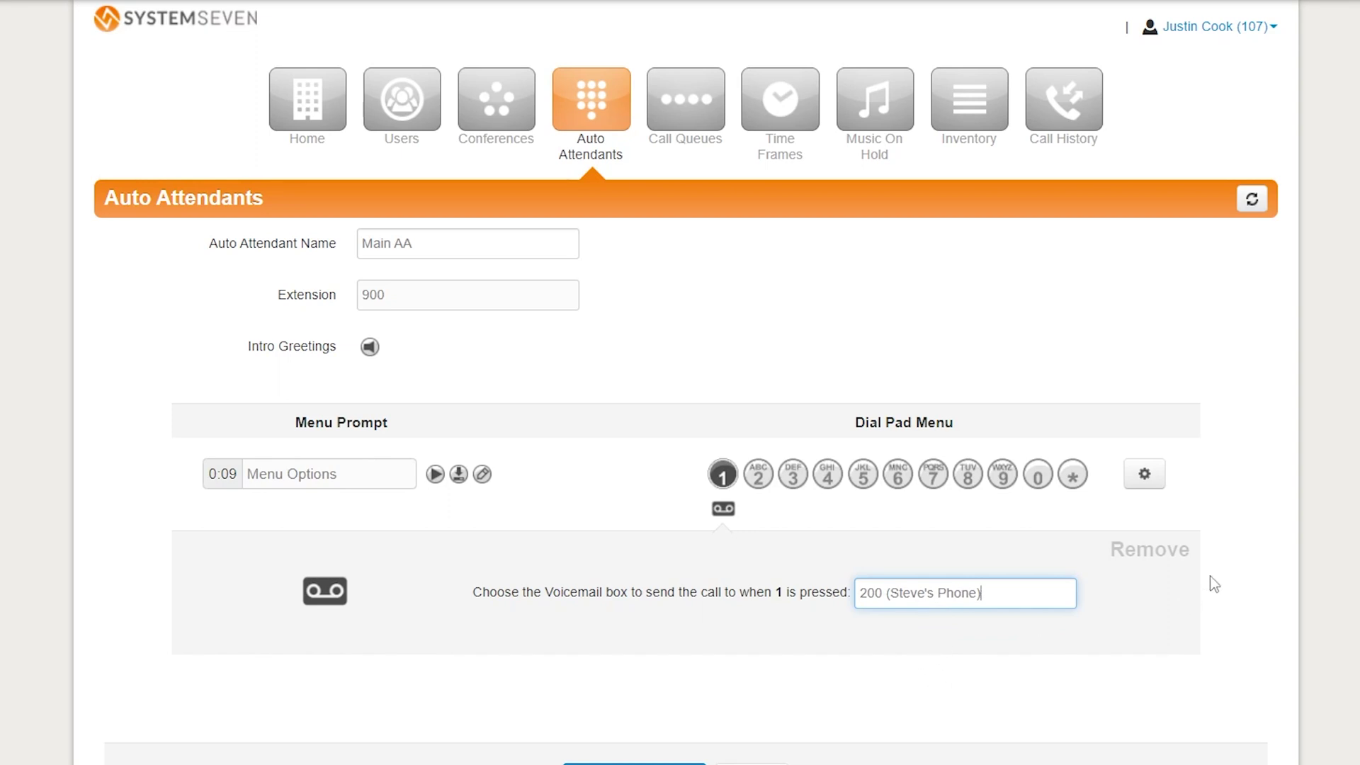
click(1168, 552)
click(728, 486)
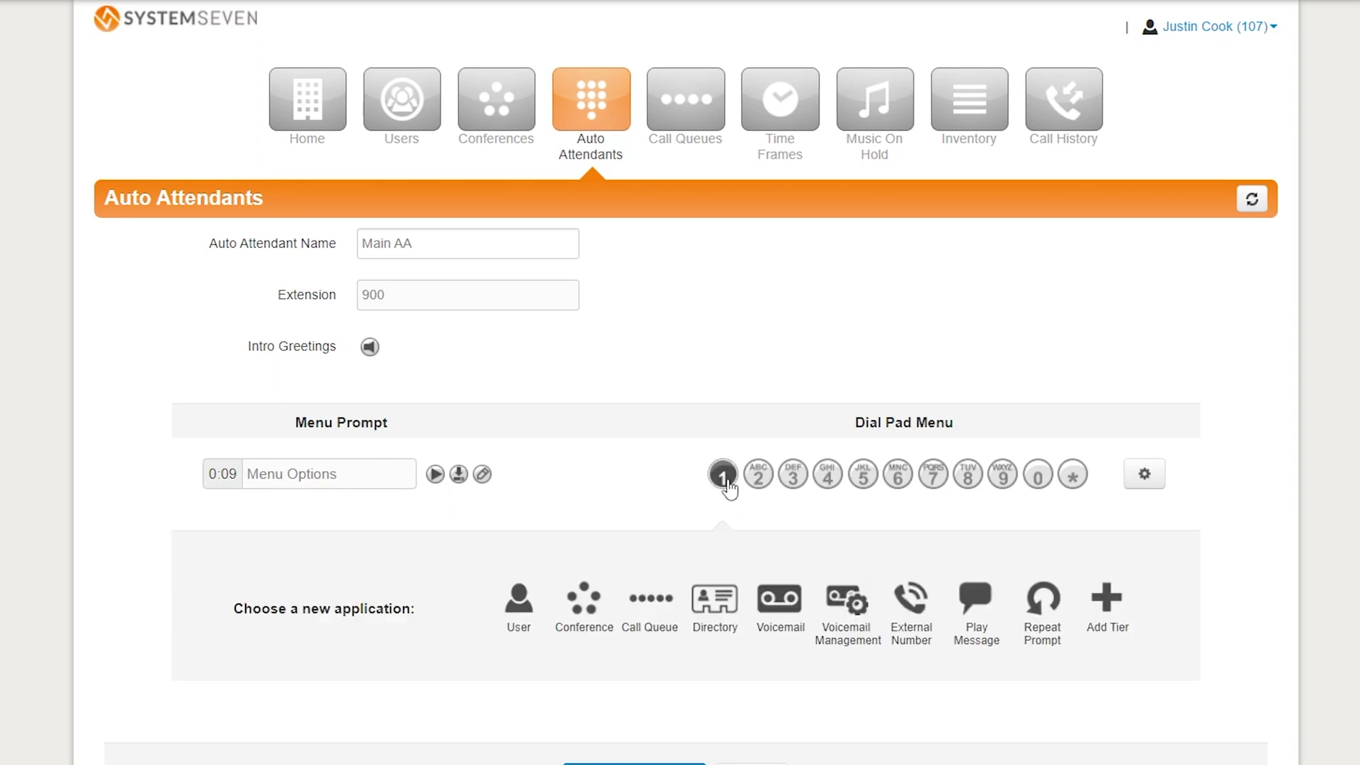
click(915, 607)
click(910, 596)
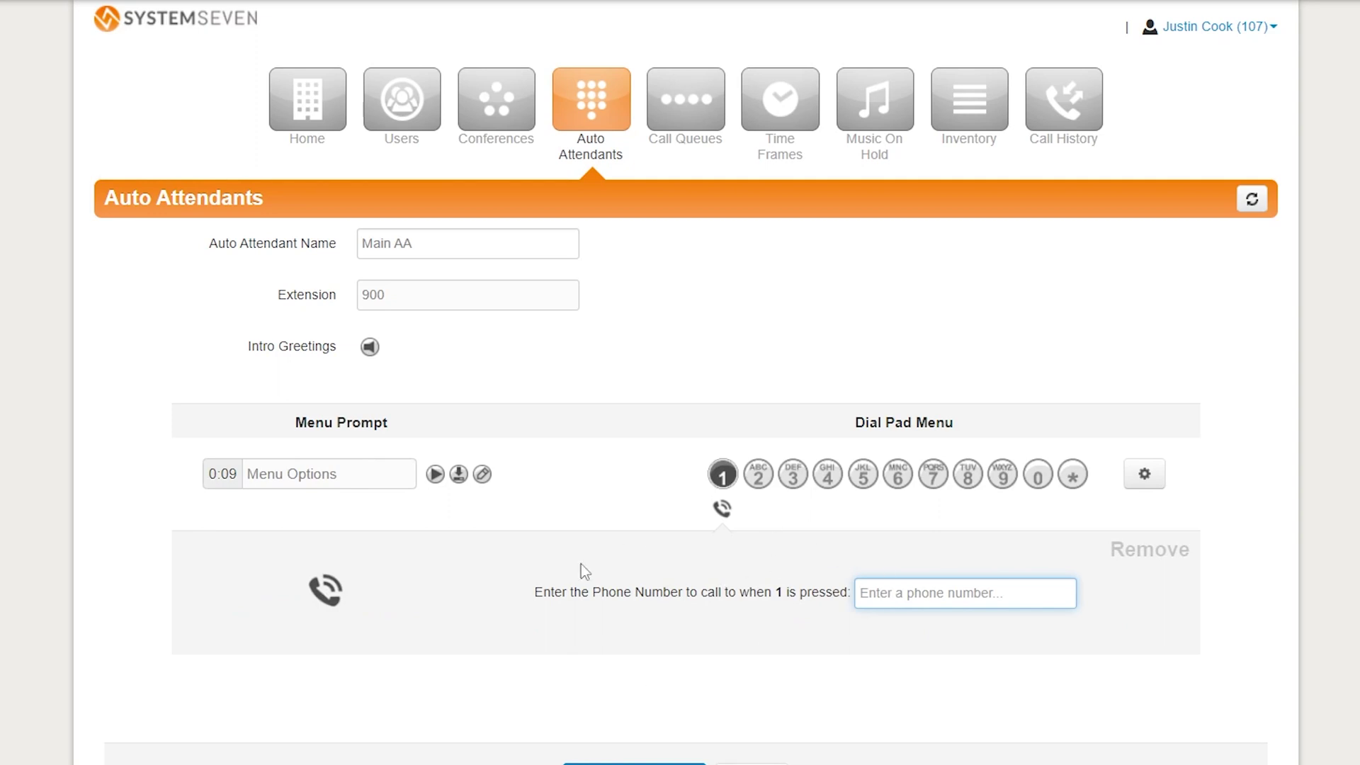
click(1134, 559)
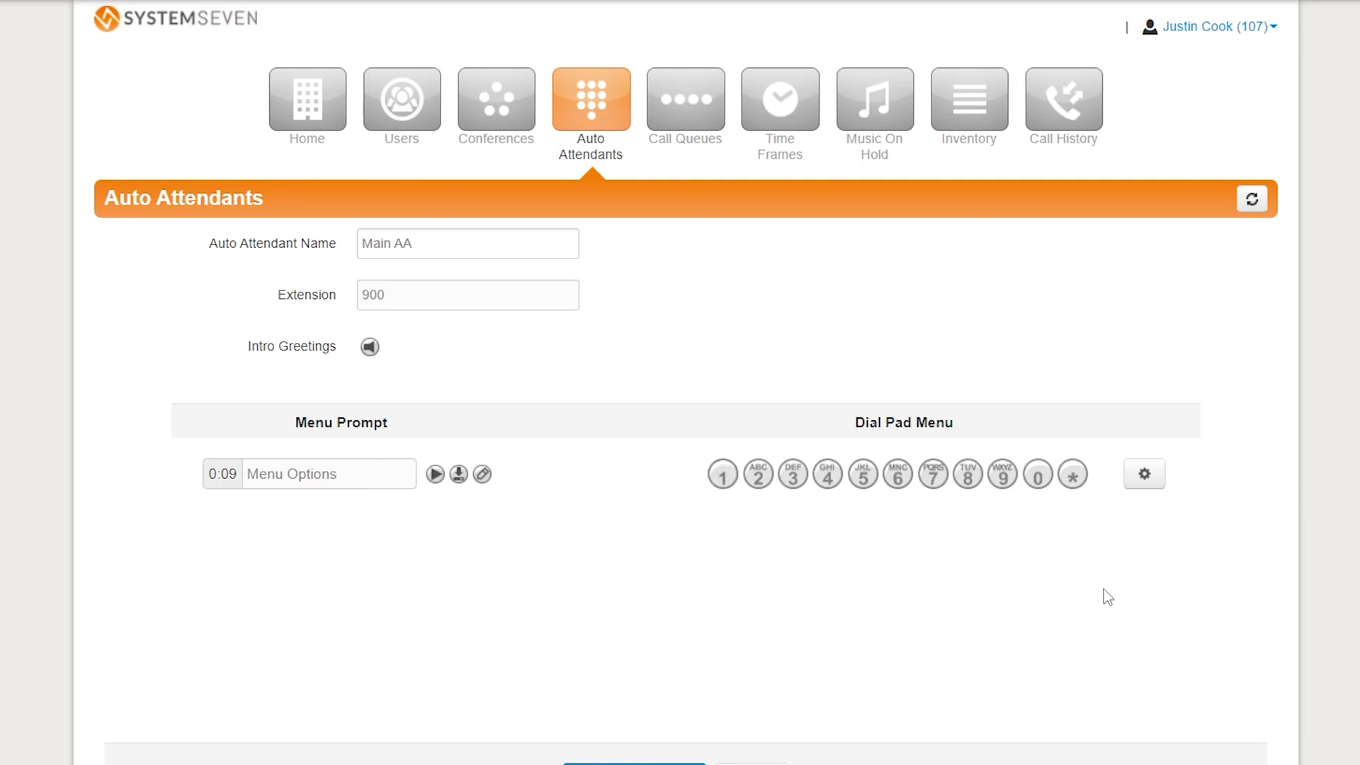
click(725, 483)
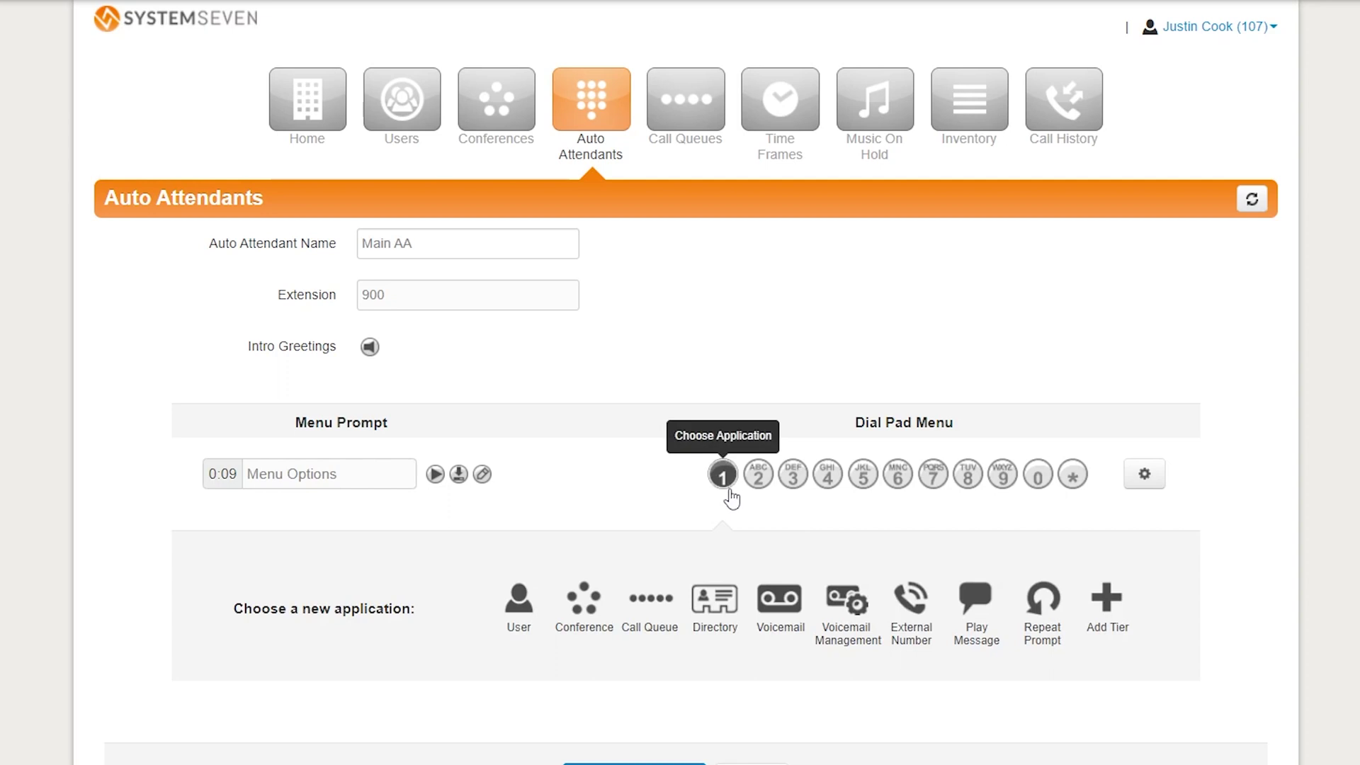
- Make key 1 play a message and upload Movie Times.mp3 with description 'Movie Times'
click(978, 607)
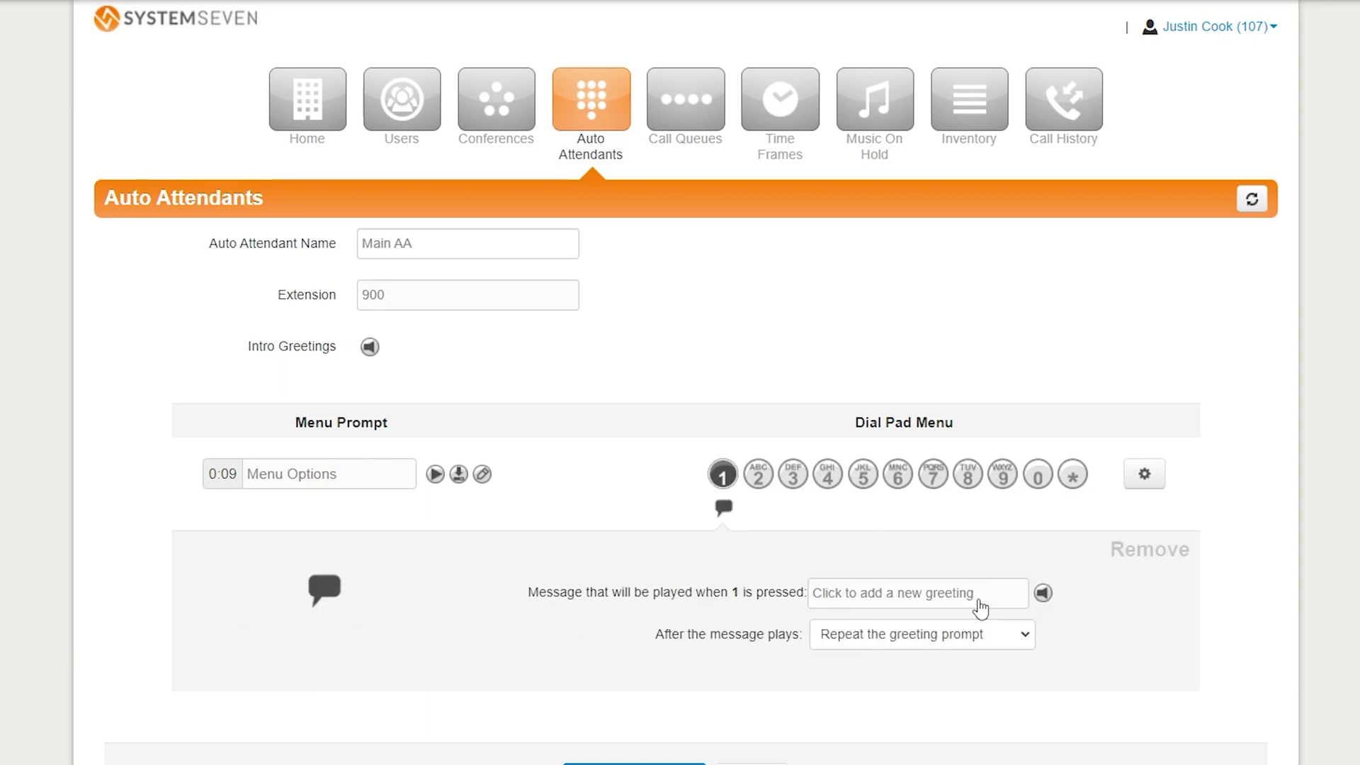
click(1043, 593)
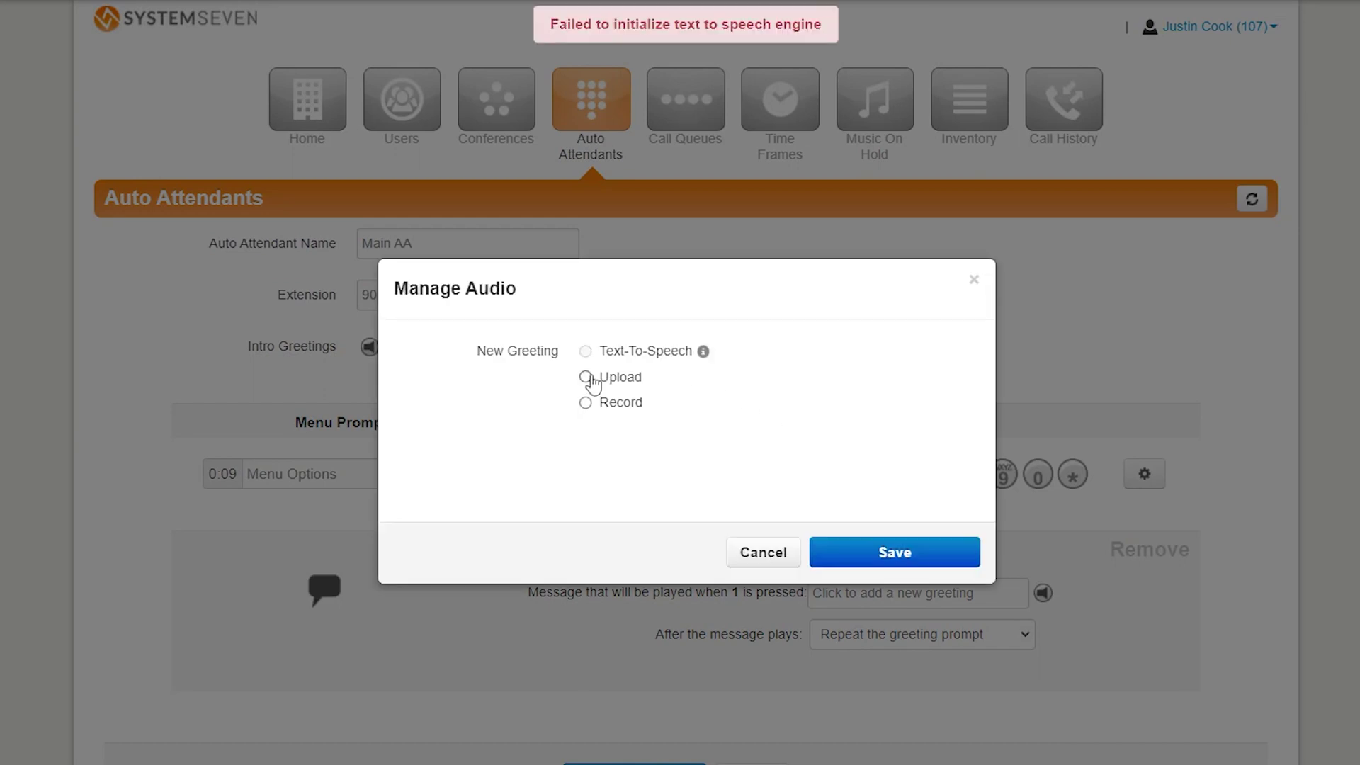
click(587, 377)
click(658, 473)
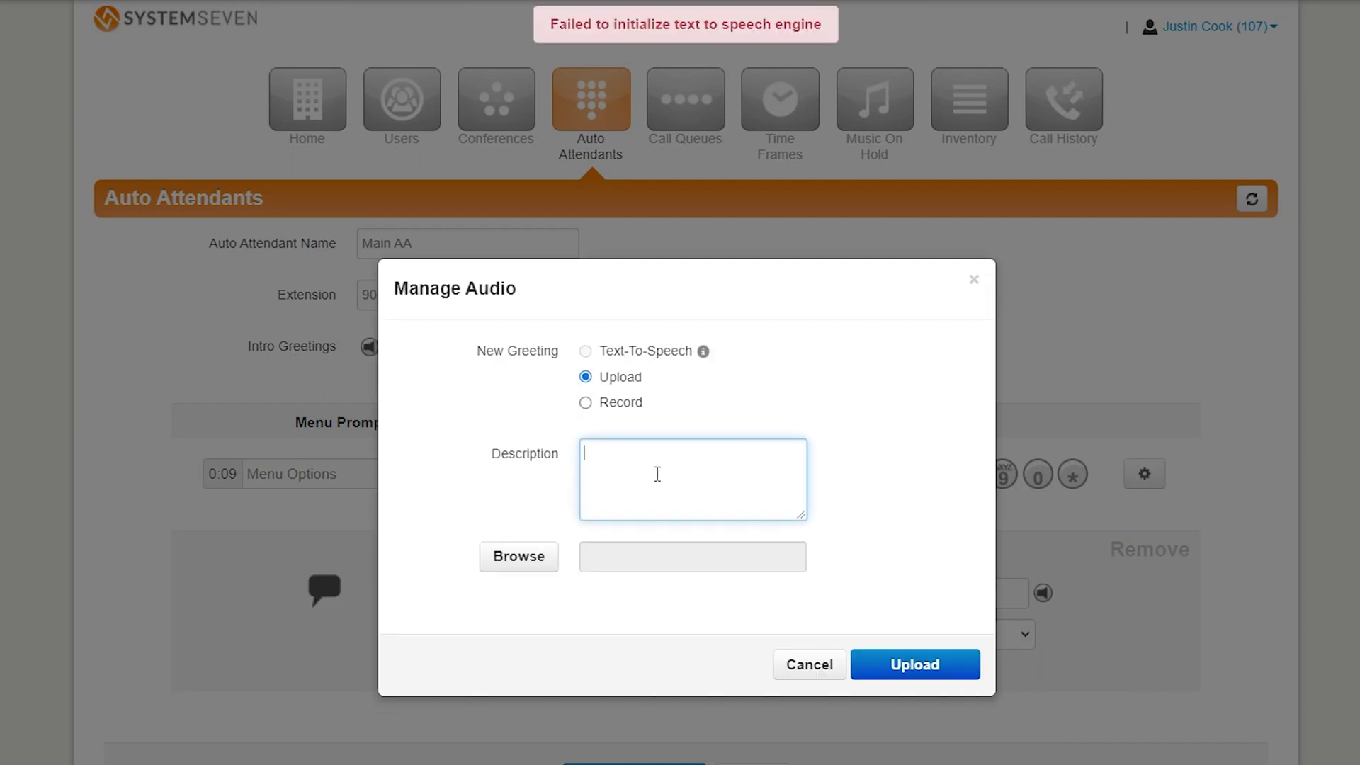
text(Movie Times)
click(518, 556)
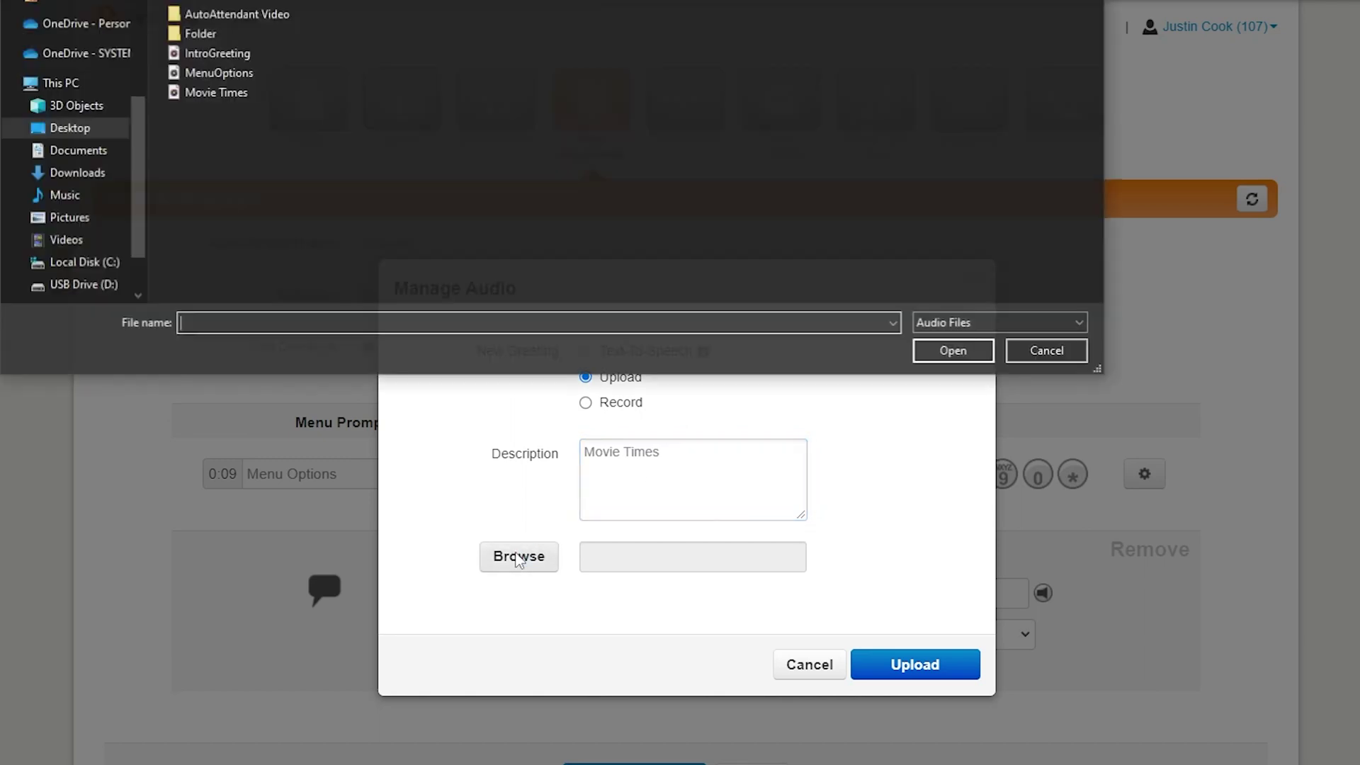
click(235, 95)
click(933, 354)
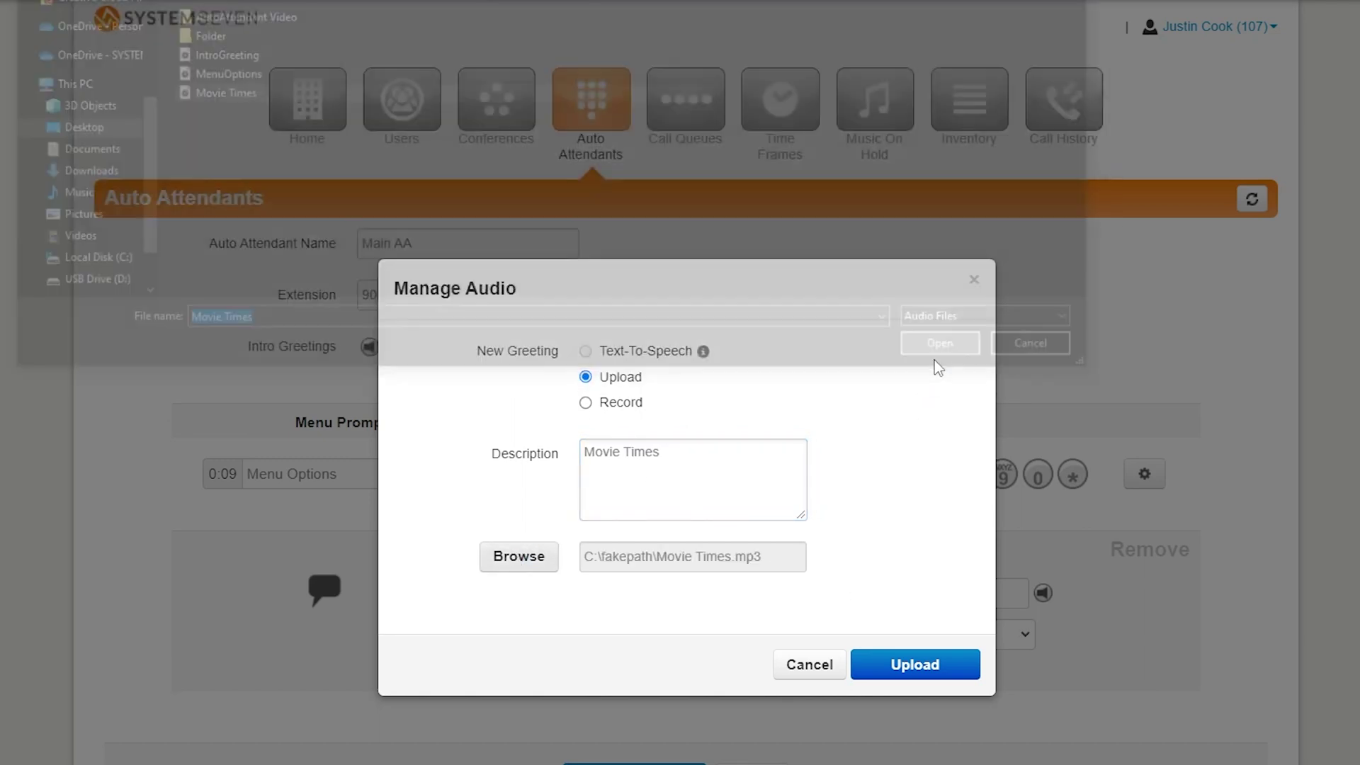
click(920, 667)
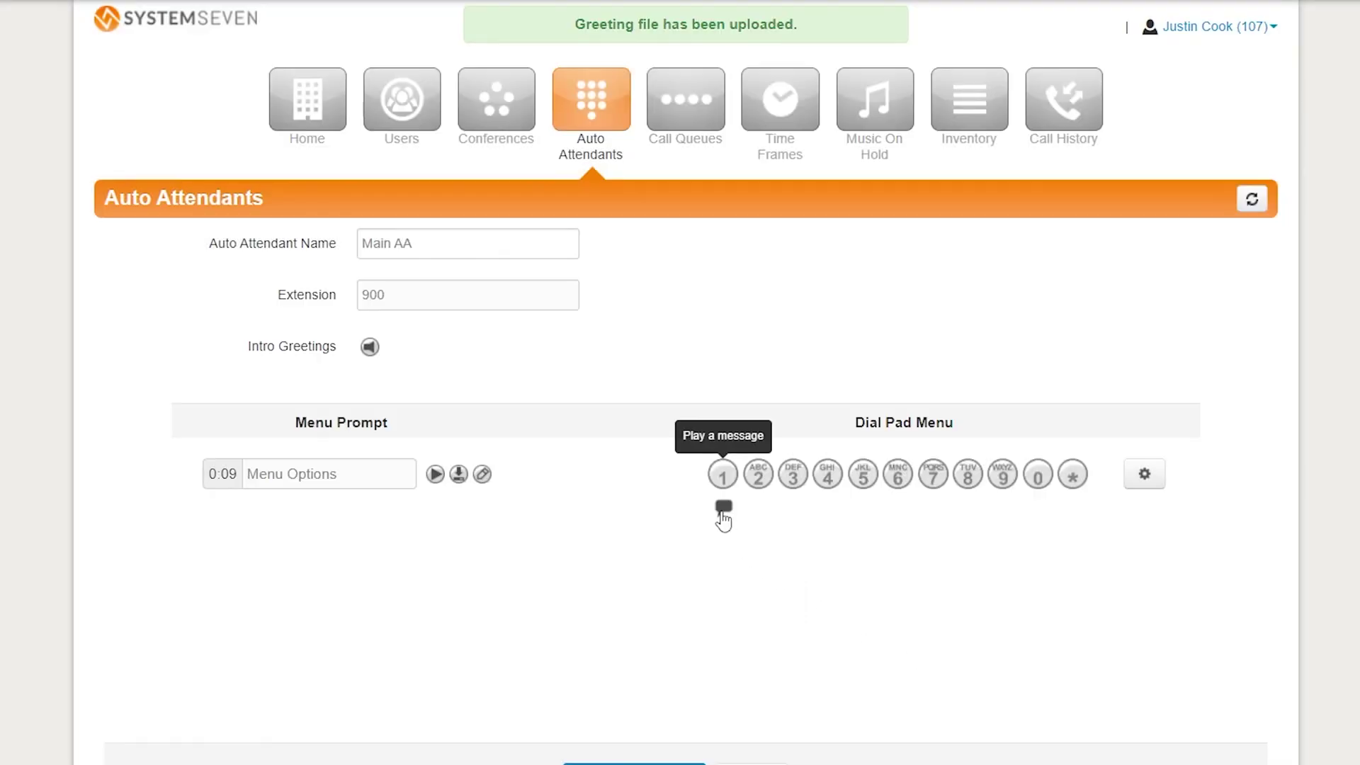
- Keep 'Repeat the greeting prompt' after key 1's Movie Times message and preview it
click(721, 510)
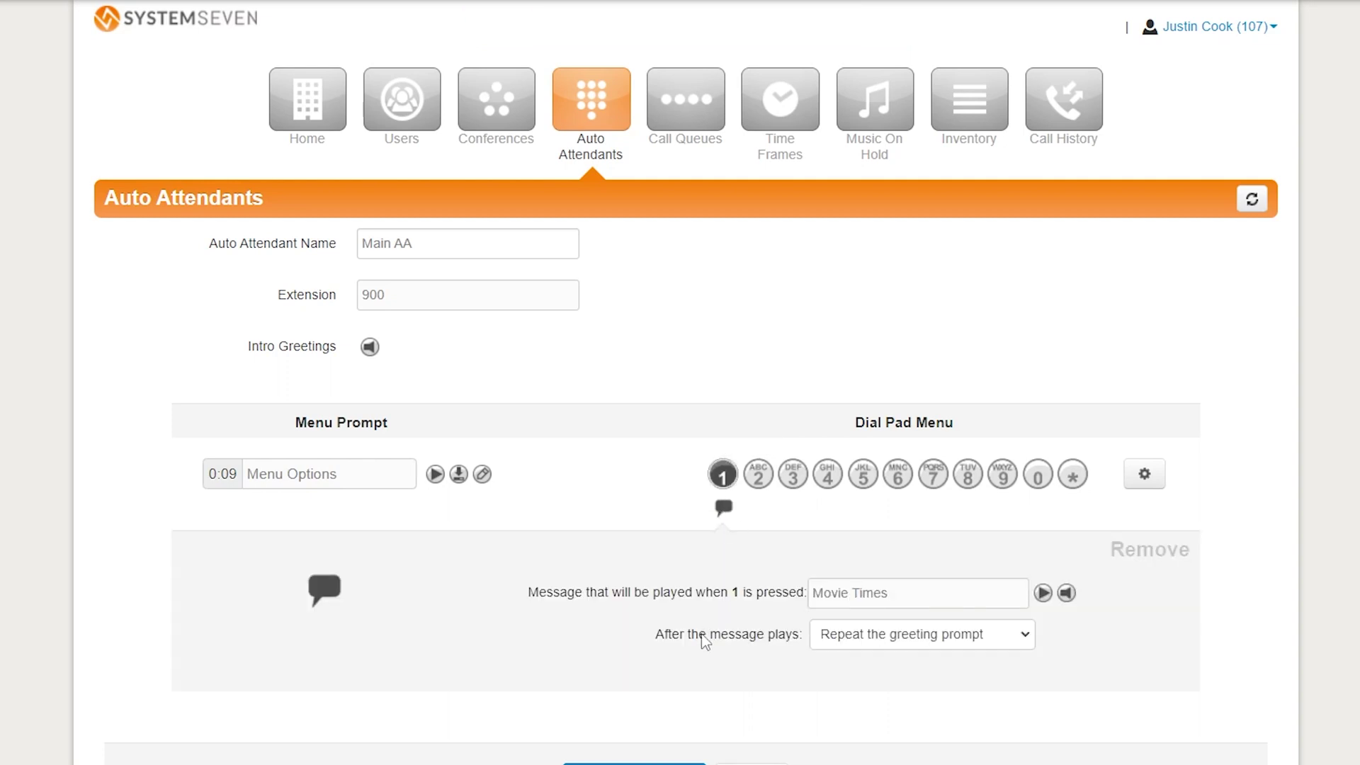
click(896, 647)
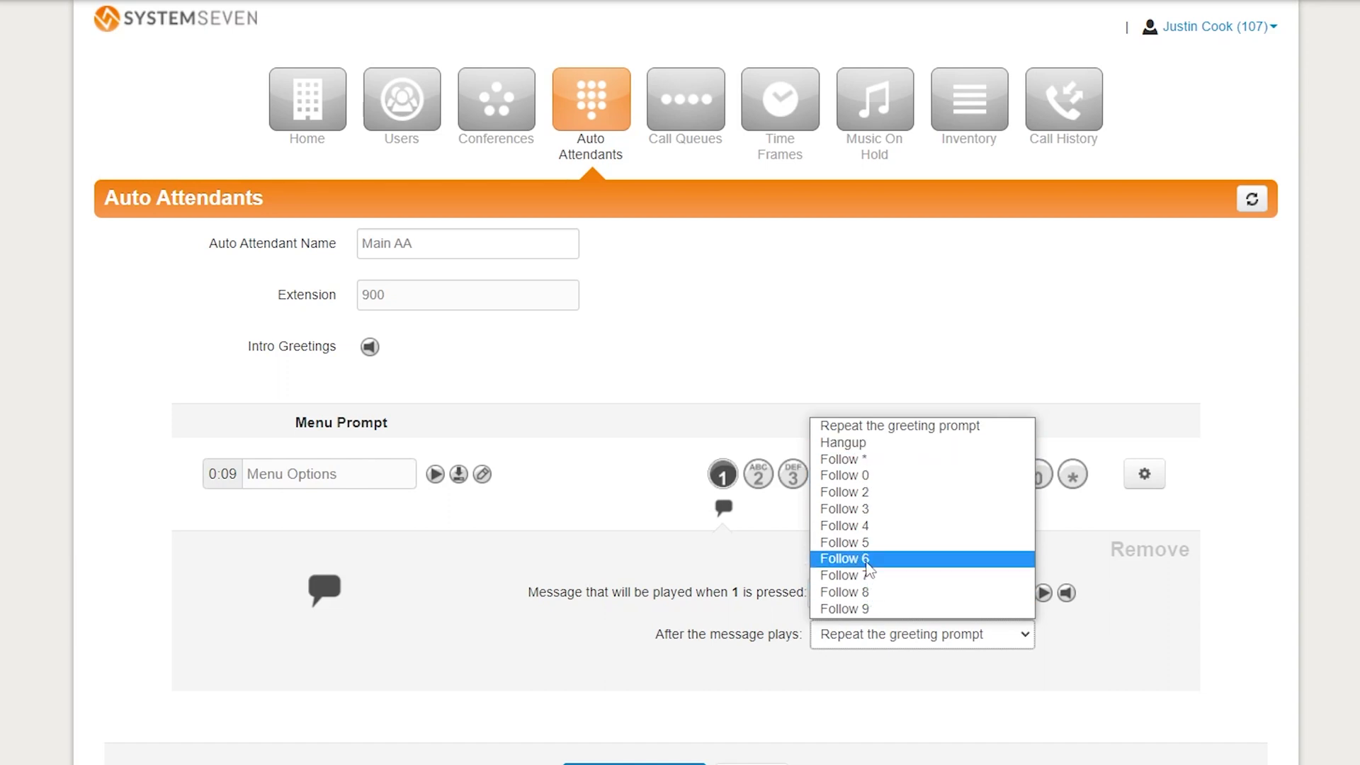
click(743, 575)
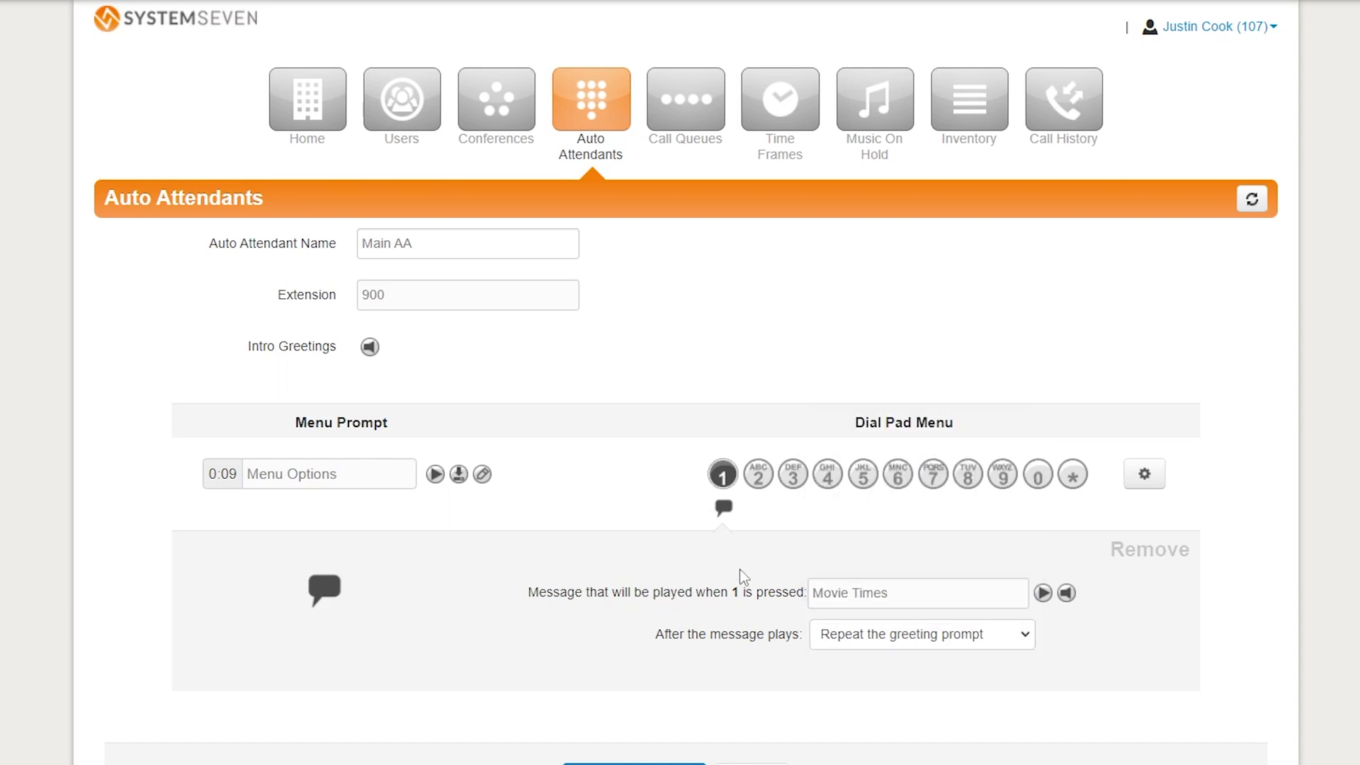
click(1043, 593)
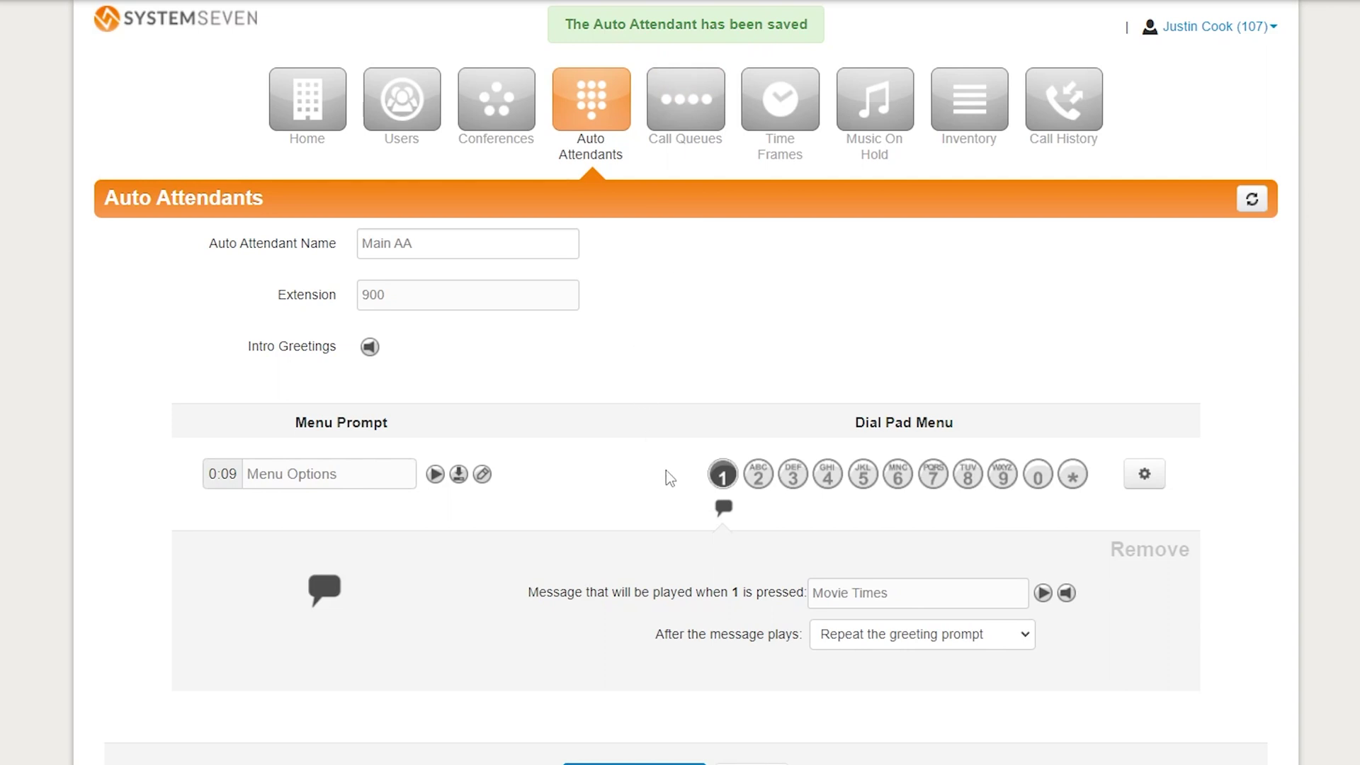
- Route key 2 to the user at extension 200 with caller ID prefix AA, and save
click(759, 476)
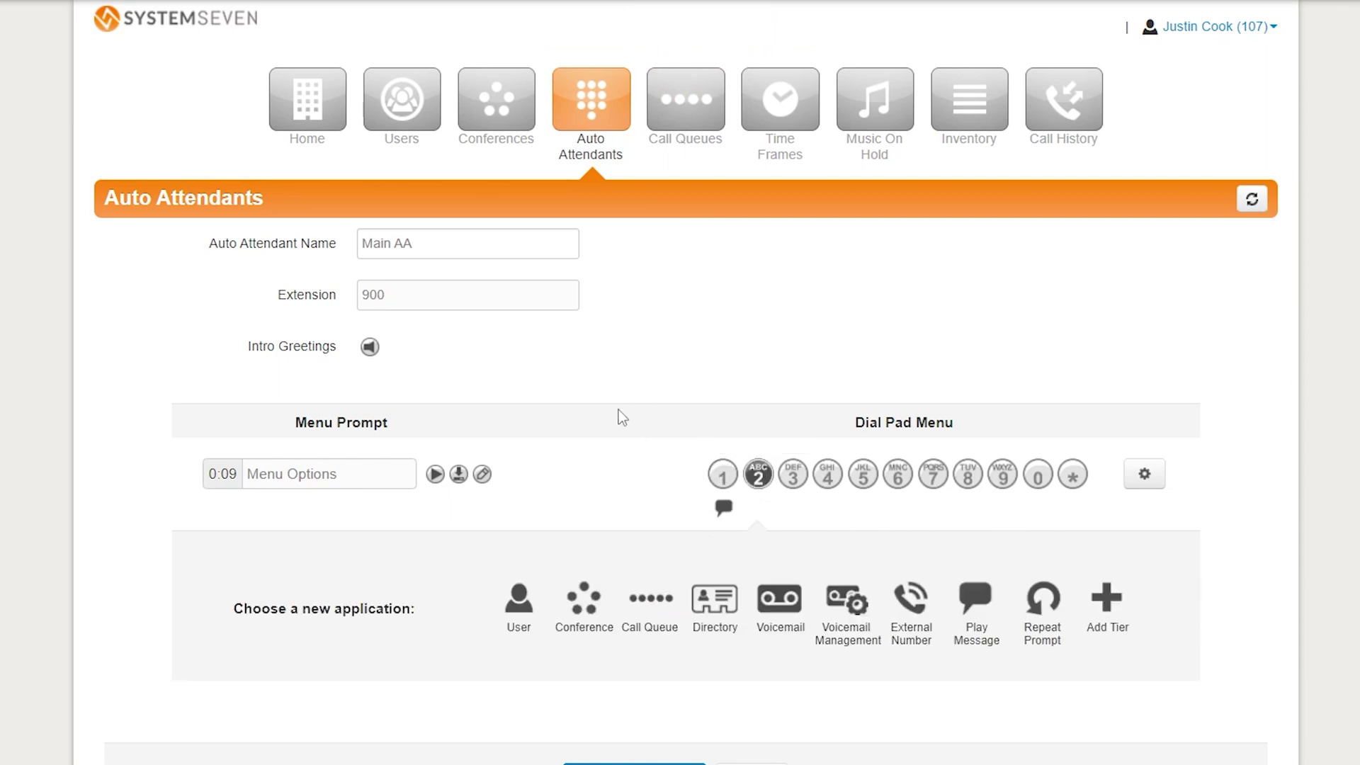
click(518, 604)
click(902, 602)
text(ste)
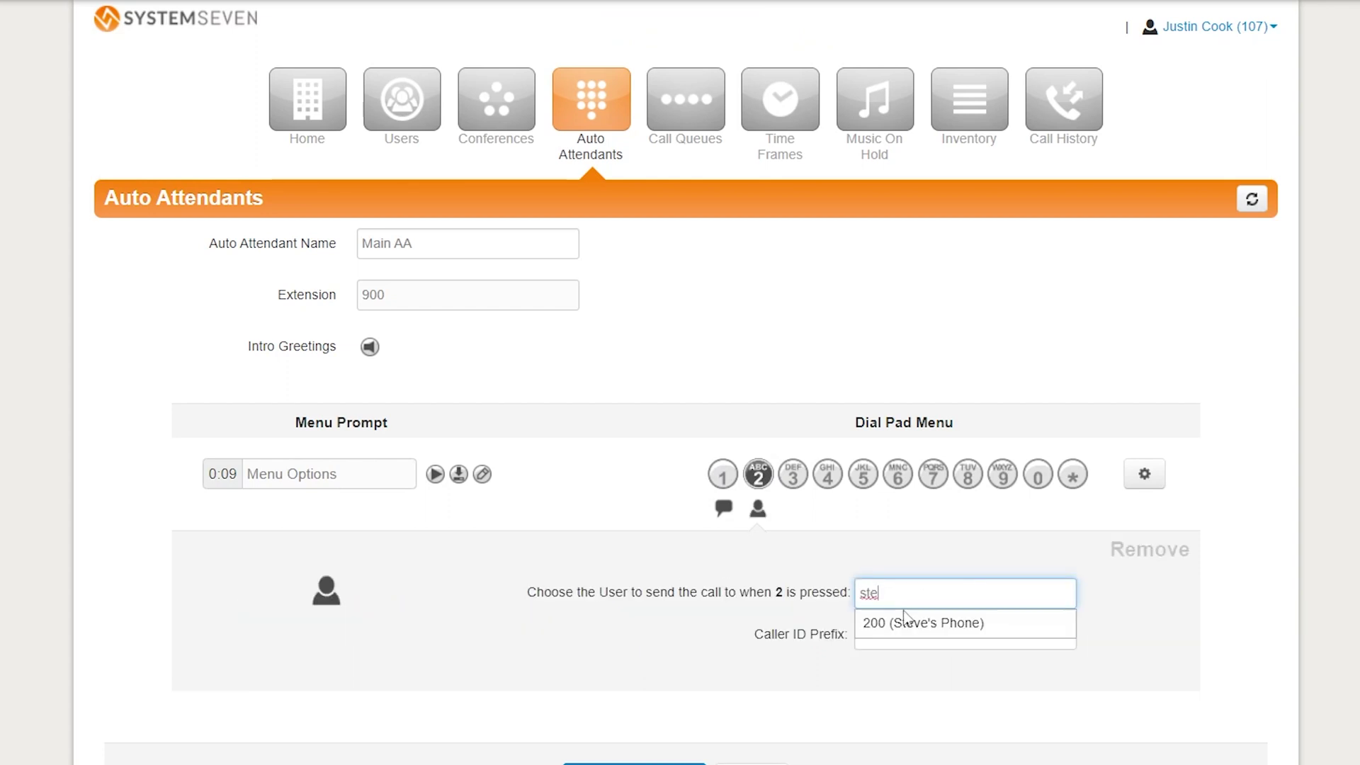
click(904, 620)
click(866, 633)
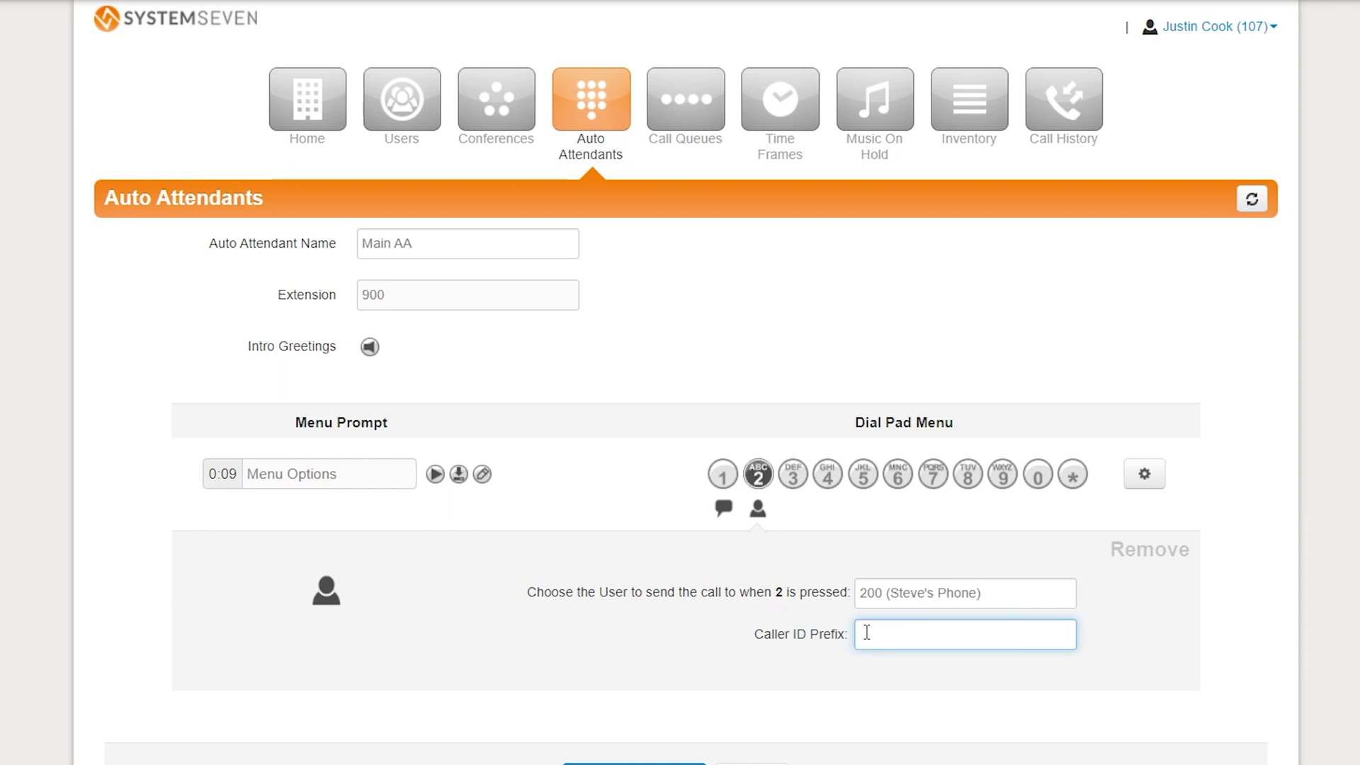
text(AA)
click(634, 764)
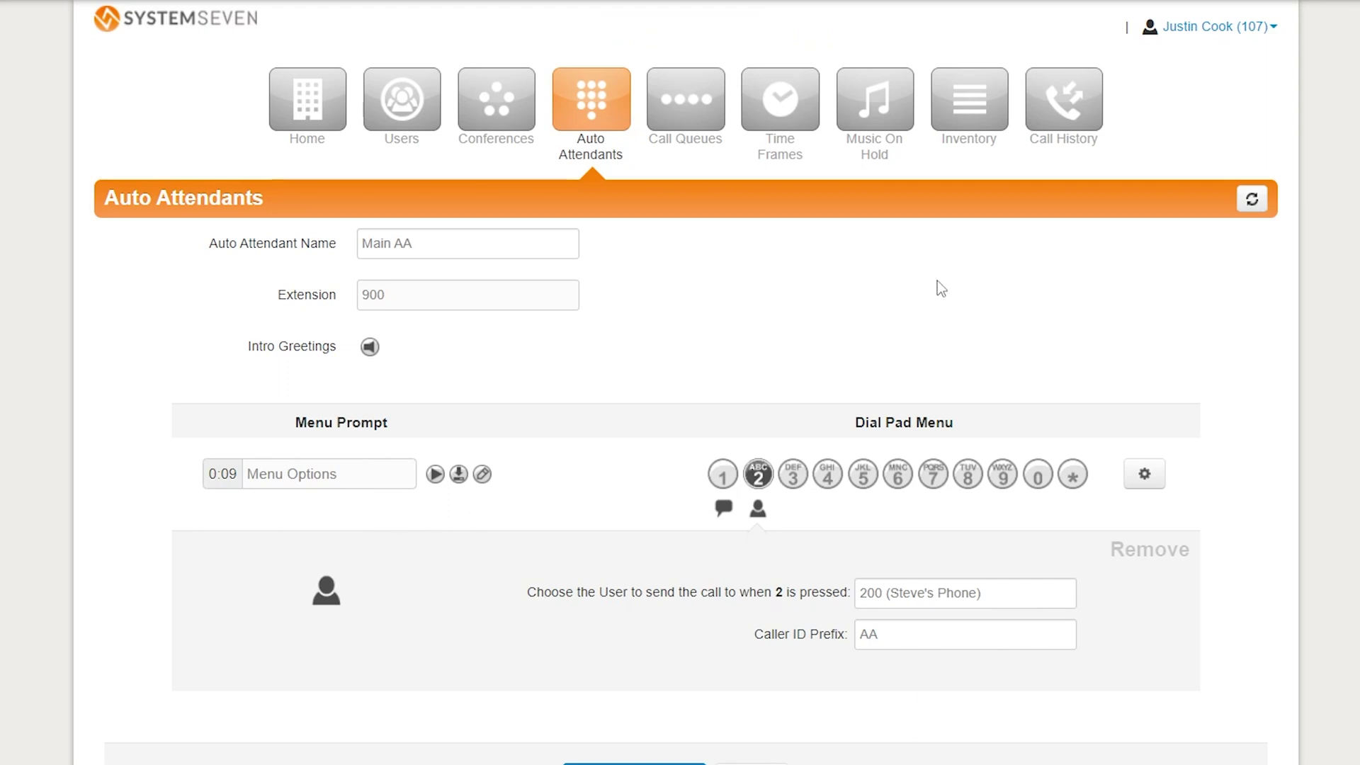
click(973, 120)
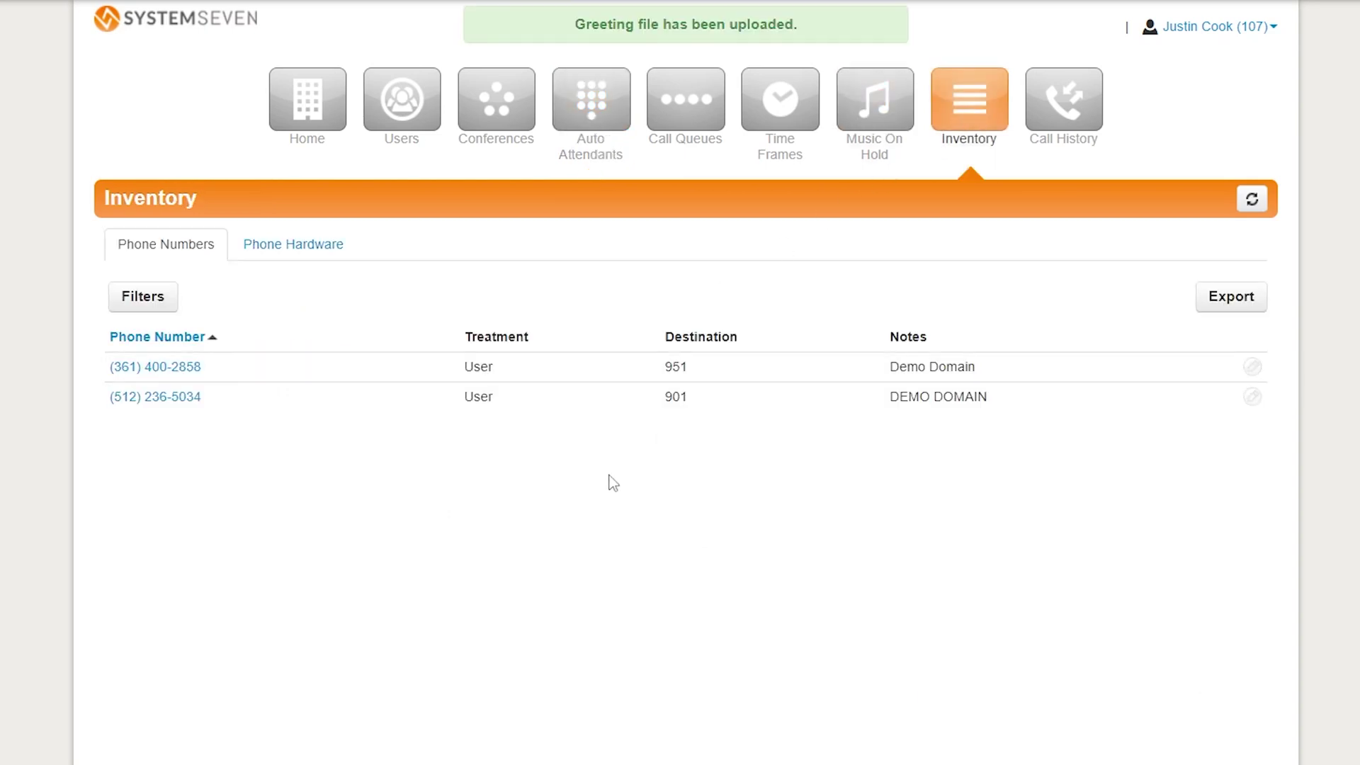
- Set the second inventory number's treatment to Auto Attendant, destination Main AA (900), and save
click(1252, 398)
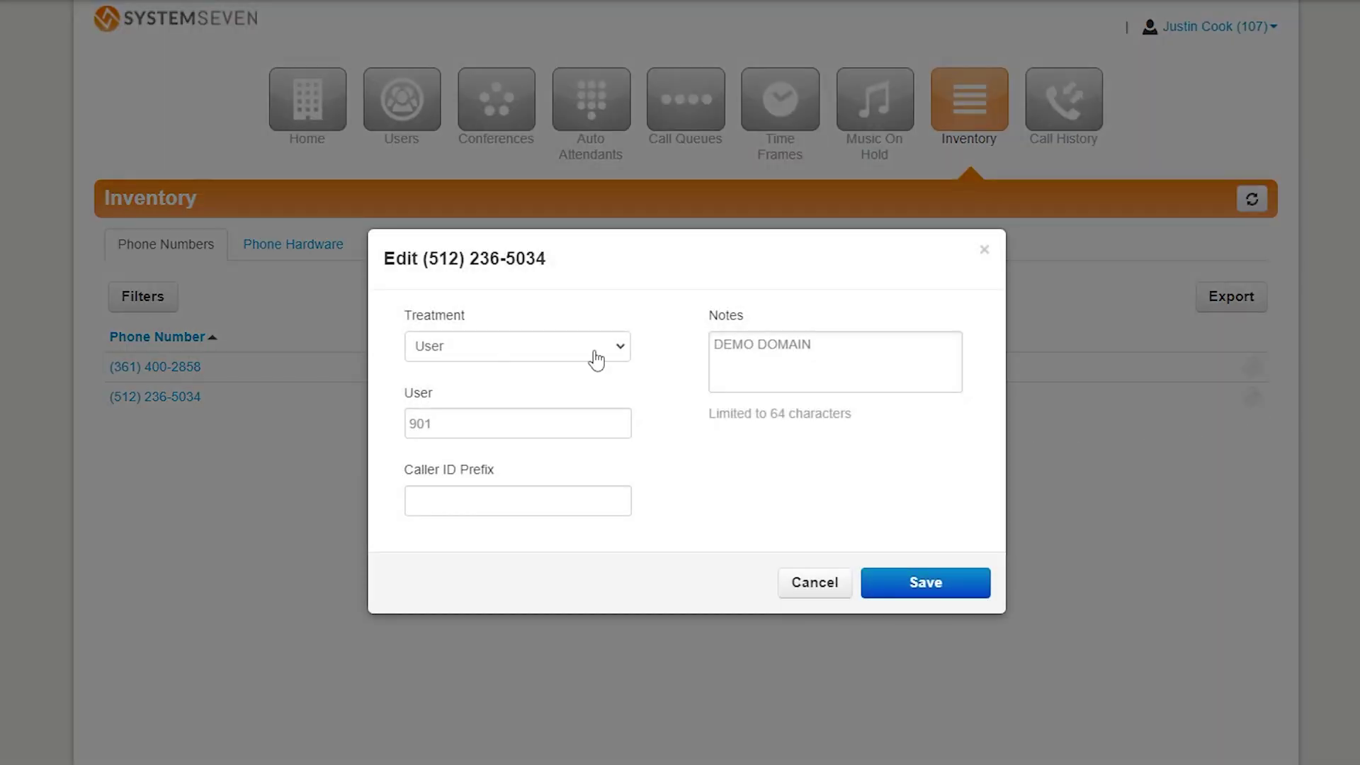
click(596, 360)
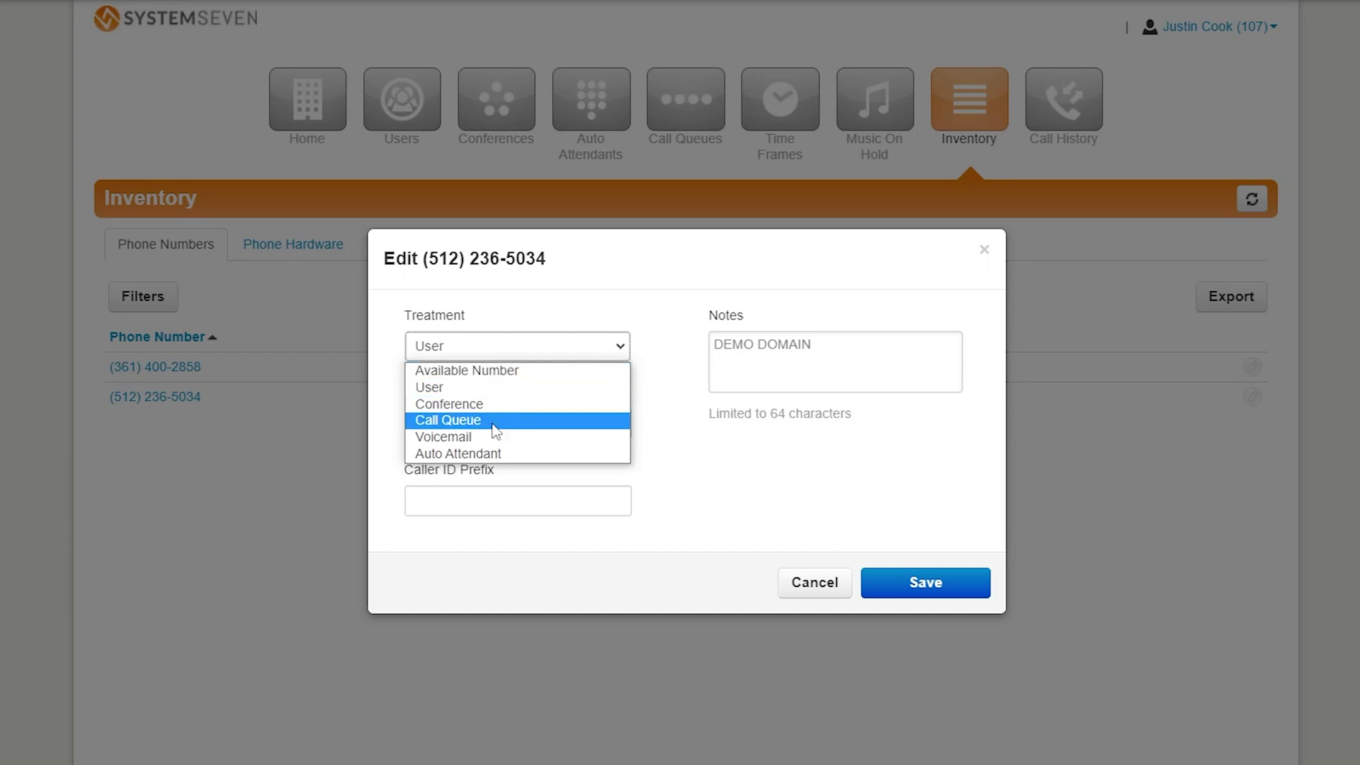
click(488, 454)
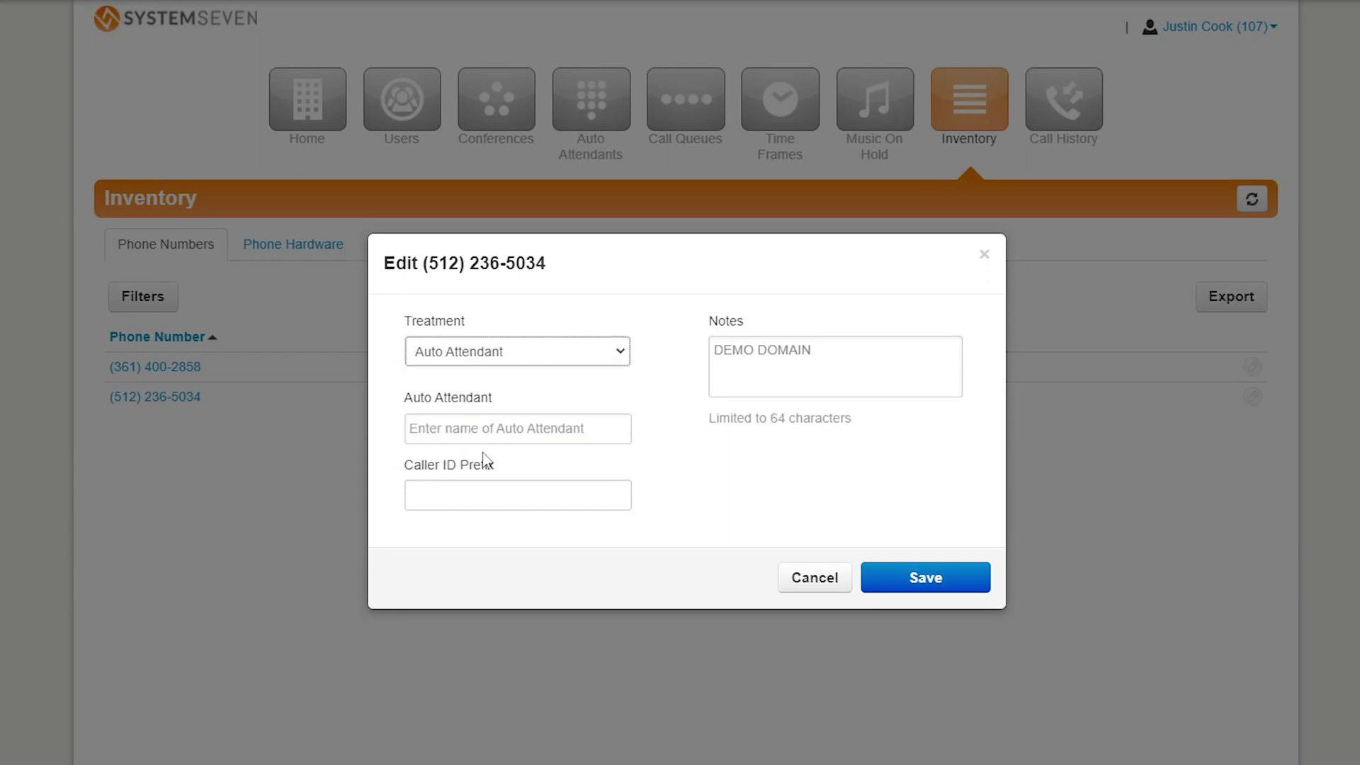
click(527, 432)
text(m)
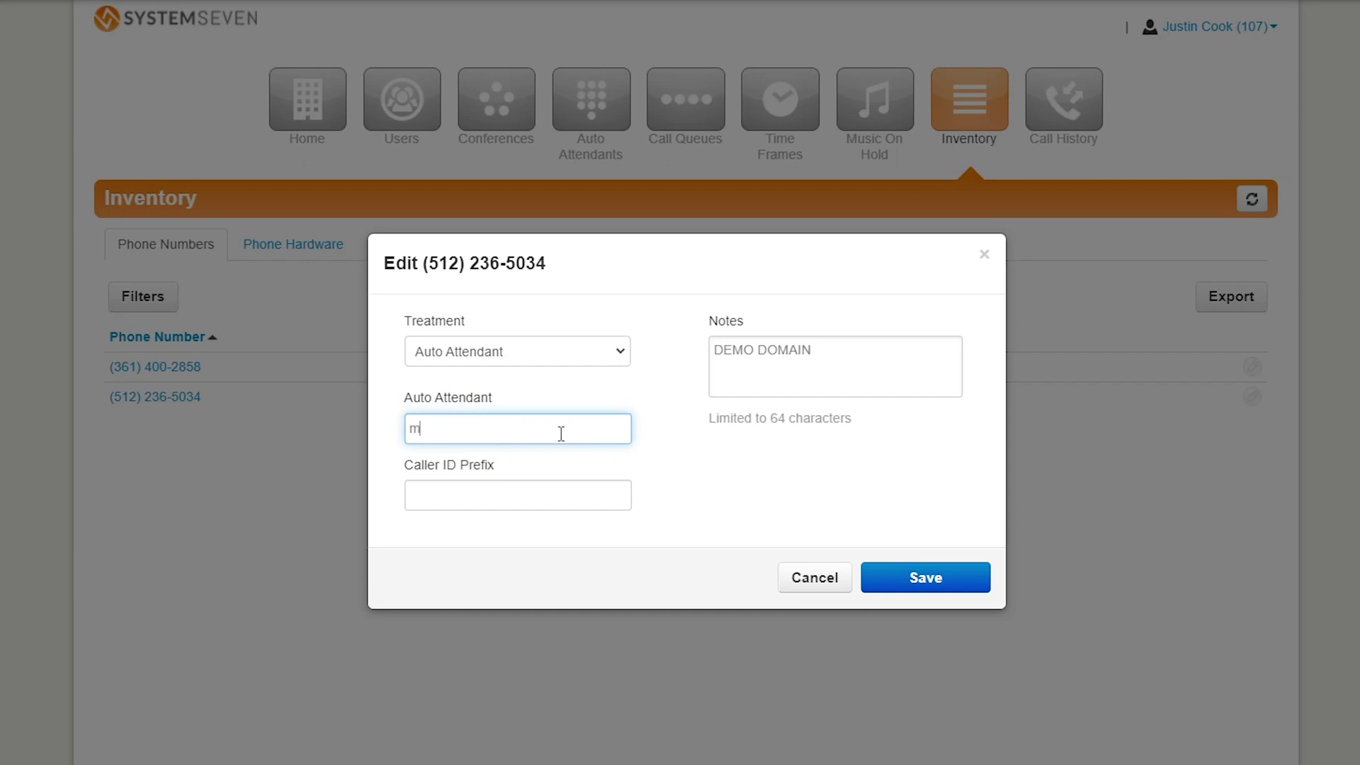
text(ai)
click(565, 463)
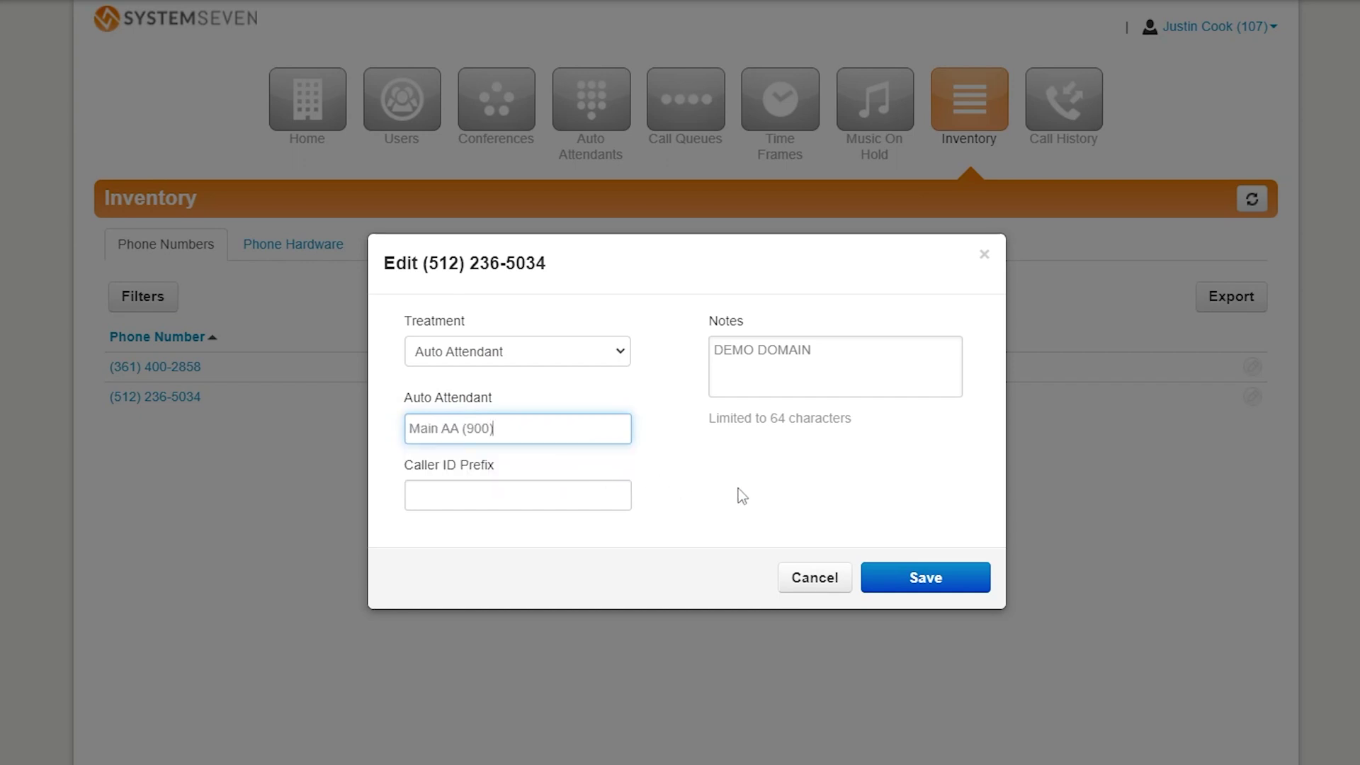
click(781, 379)
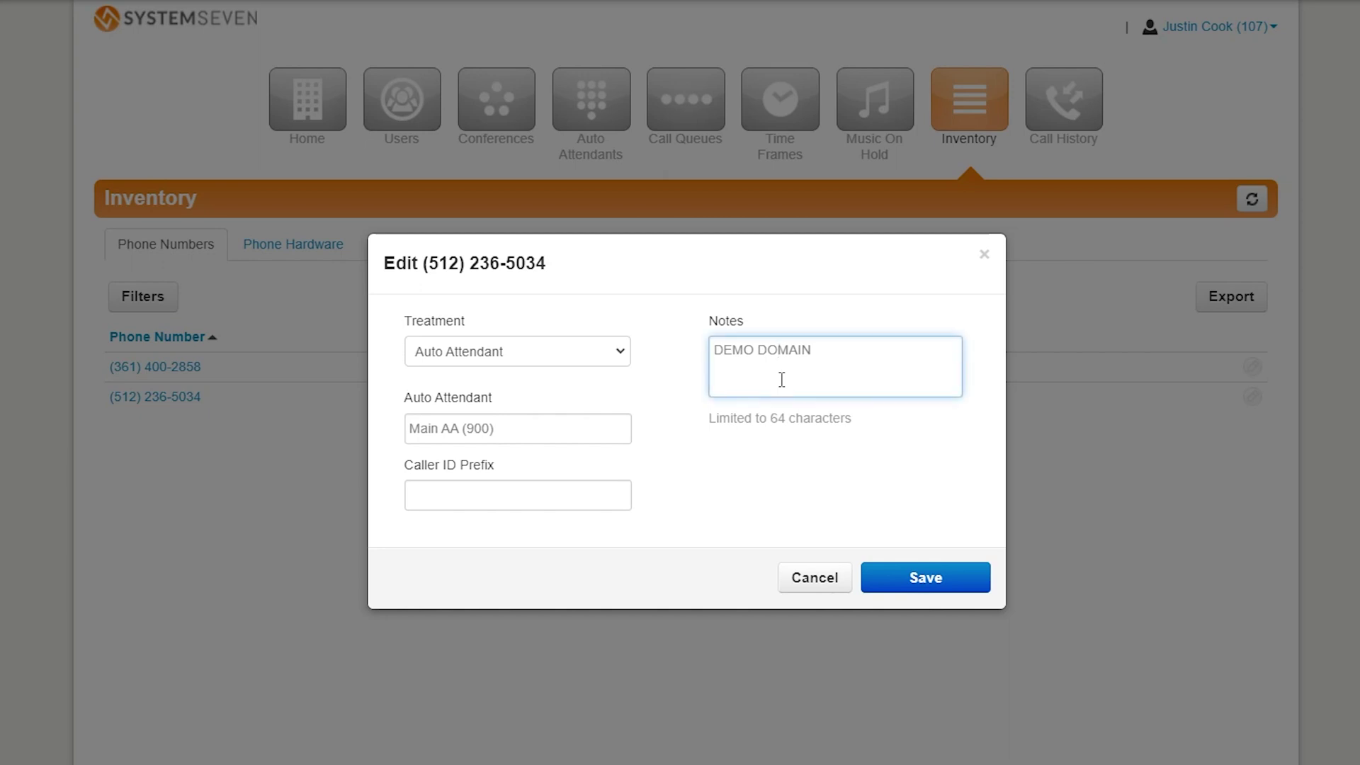
click(500, 492)
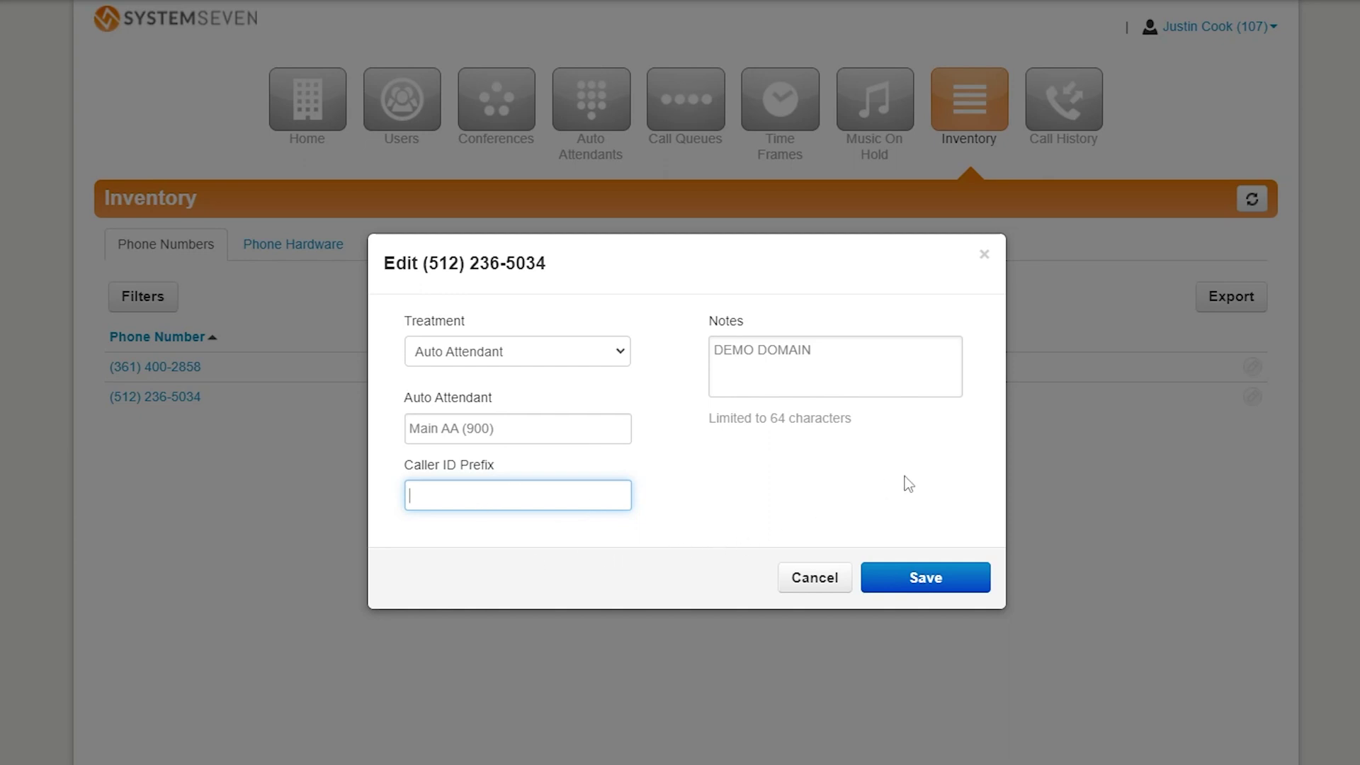
click(930, 576)
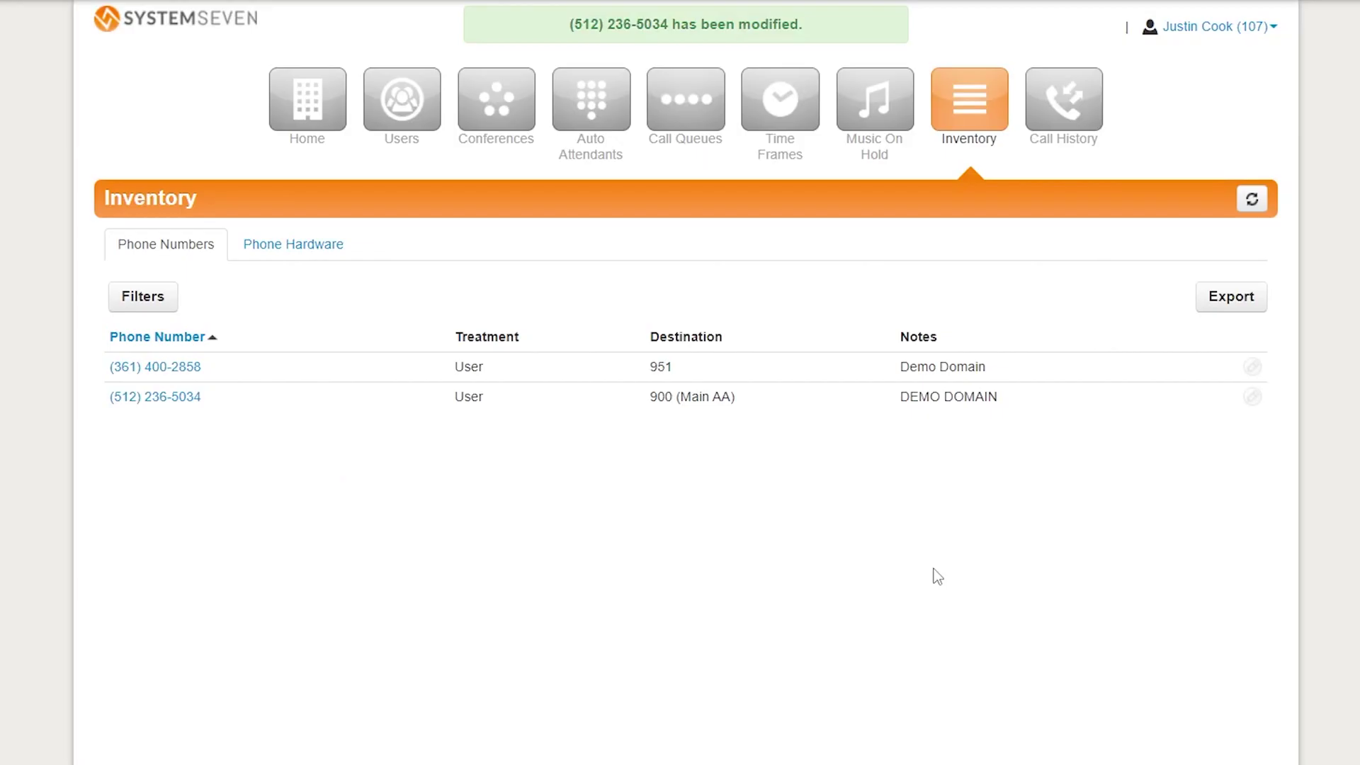